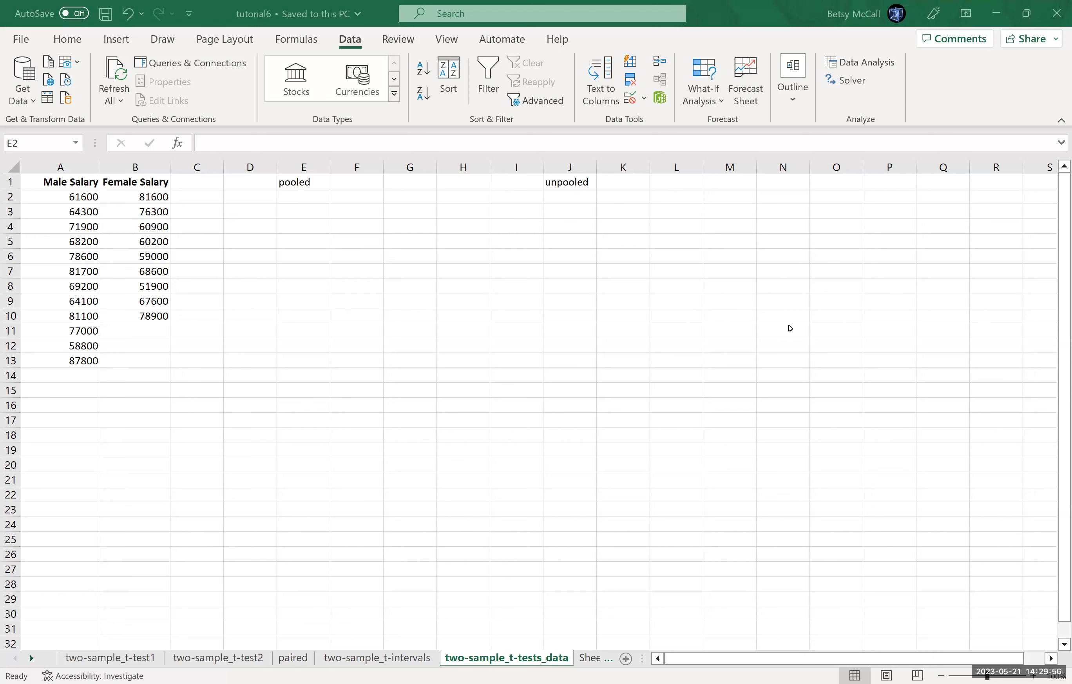
# Step: Enter "assumes the variances are equal" in E2 and "homoscedastic" in E3 beneath the pooled heading
pyautogui.click(301, 199)
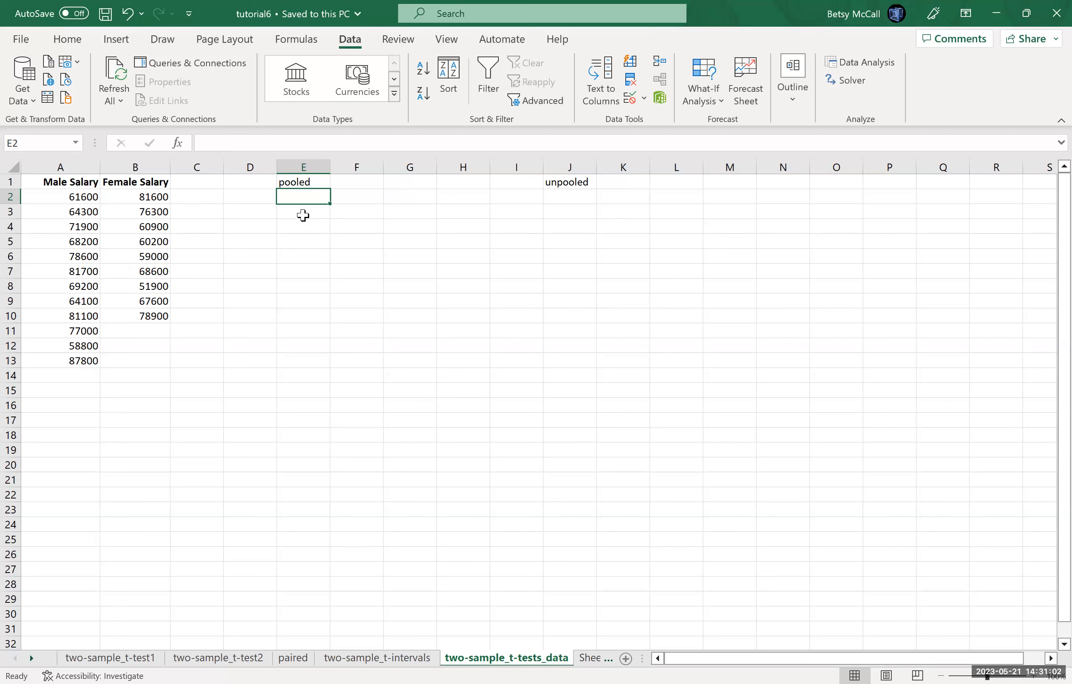
pyautogui.write('asssume')
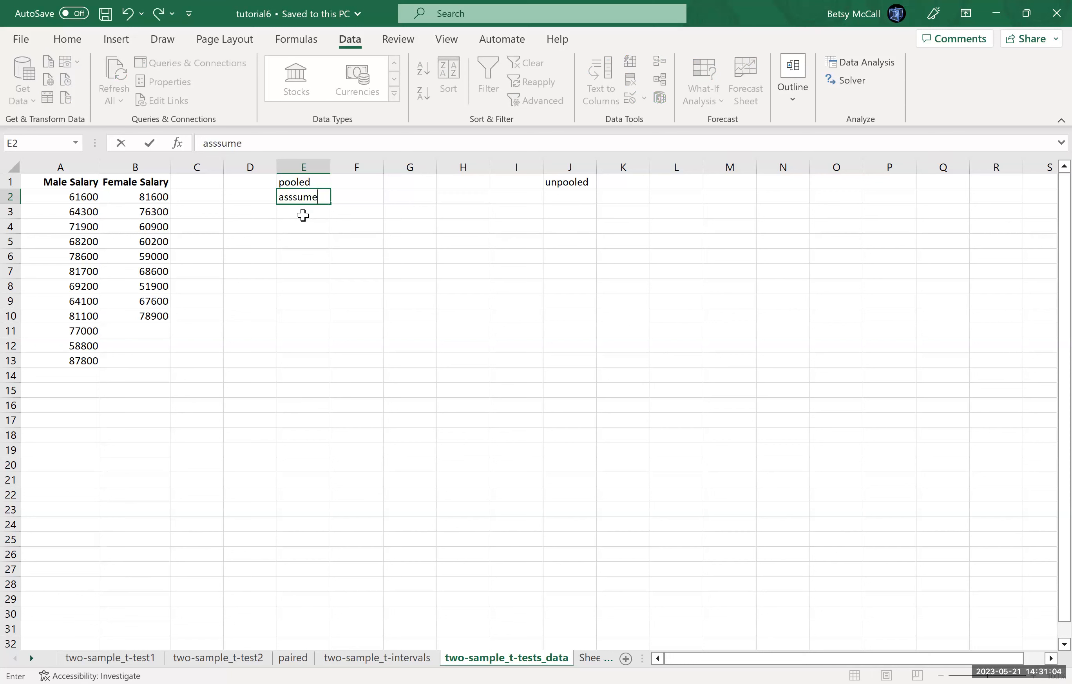
pyautogui.write('s the')
pyautogui.press('BackSpace')
pyautogui.press('BackSpace')
pyautogui.press('BackSpace')
pyautogui.press('BackSpace')
pyautogui.press('BackSpace')
pyautogui.press('BackSpace')
pyautogui.press('BackSpace')
pyautogui.press('BackSpace')
pyautogui.press('BackSpace')
pyautogui.press('BackSpace')
pyautogui.write('umes theva')
pyautogui.press('BackSpace')
pyautogui.press('BackSpace')
pyautogui.write('variances are equal')
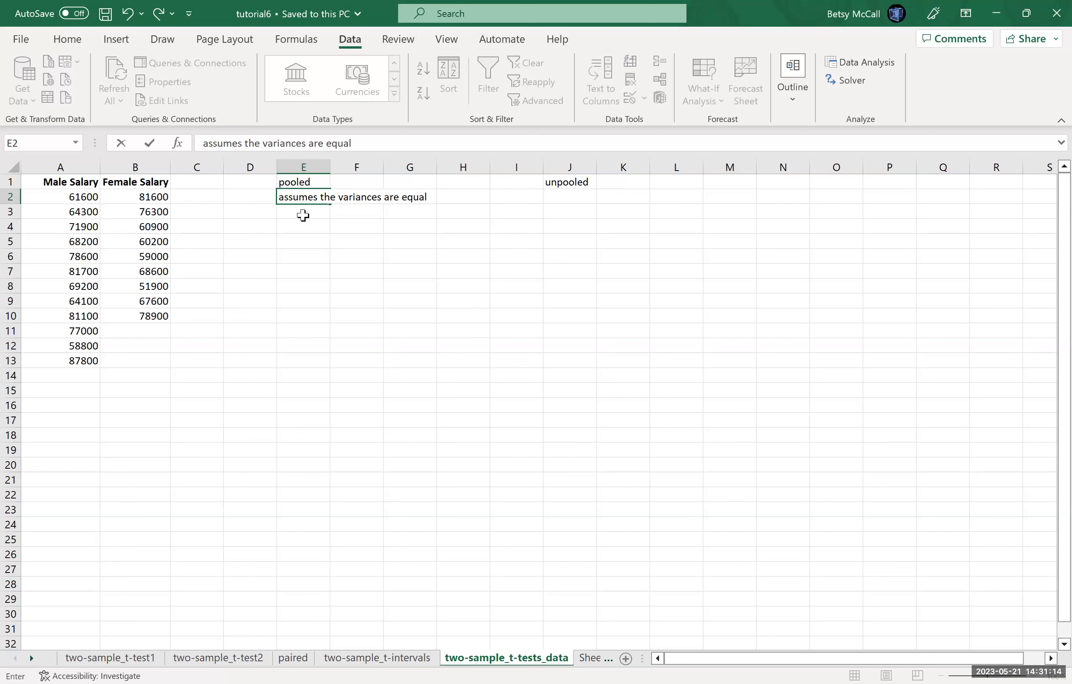
pyautogui.press('Return')
pyautogui.write('homoscedastic')
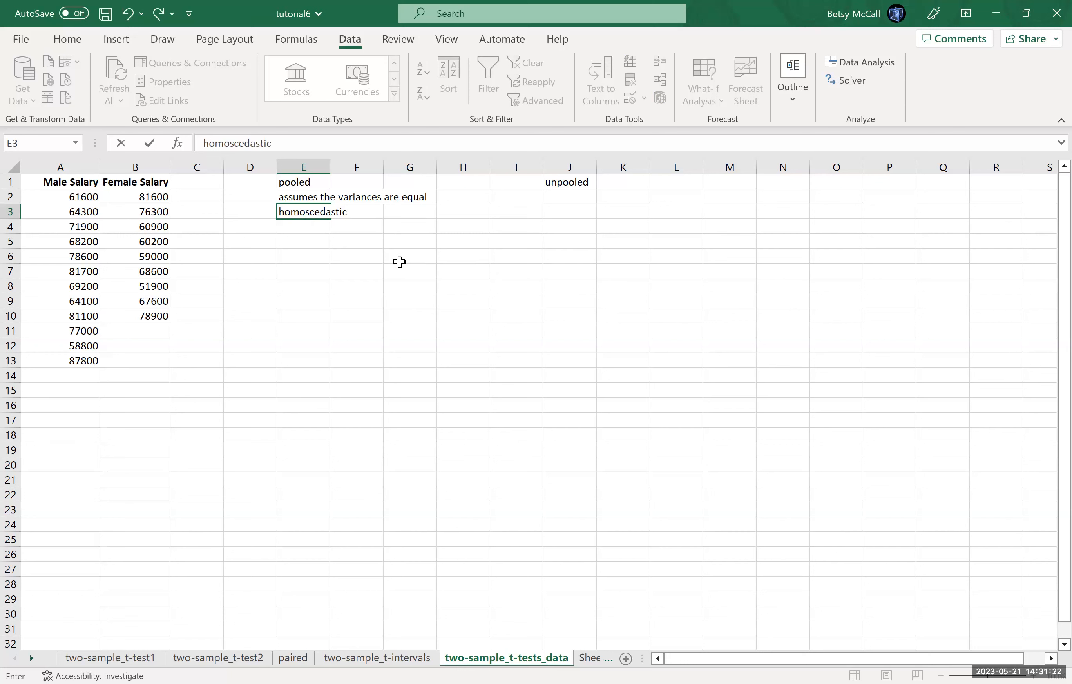
# Step: Enter "assumes the variances may not be equal" in J2 and "heteroscedastic" in J3 beneath the unpooled heading
pyautogui.click(566, 196)
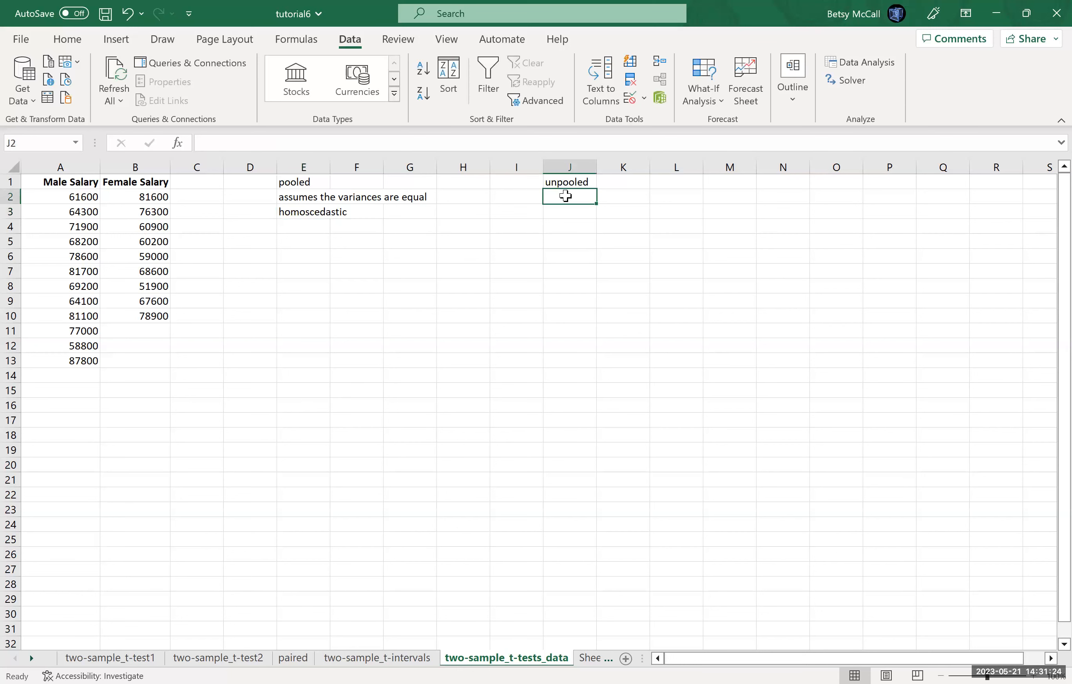
pyautogui.write('assumes')
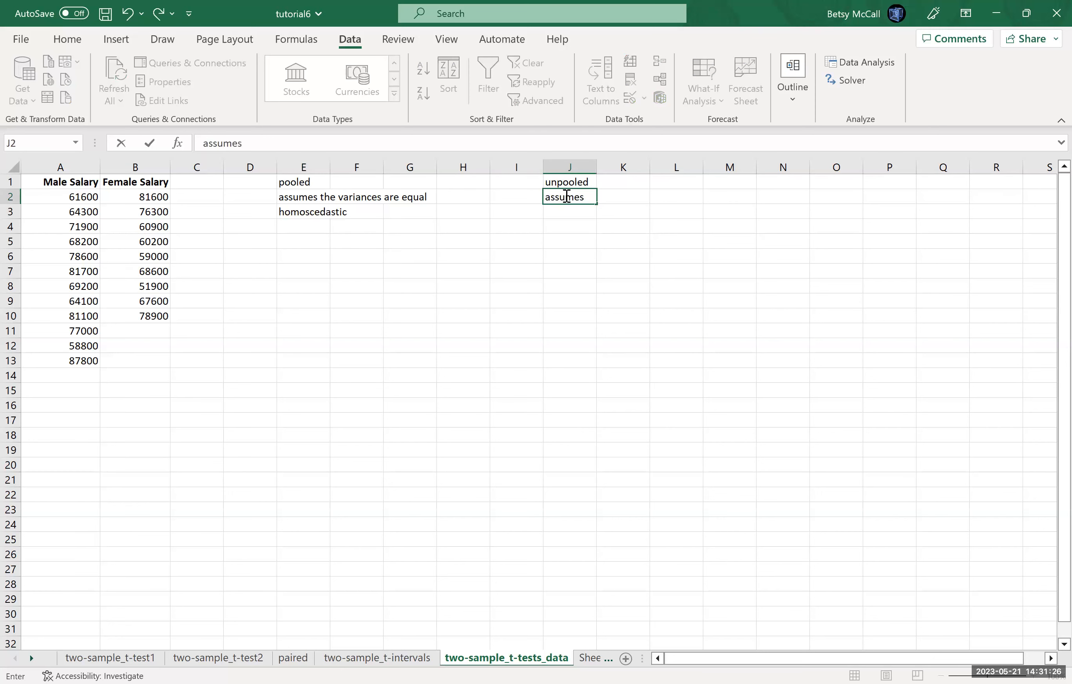
pyautogui.write(' the variances may n')
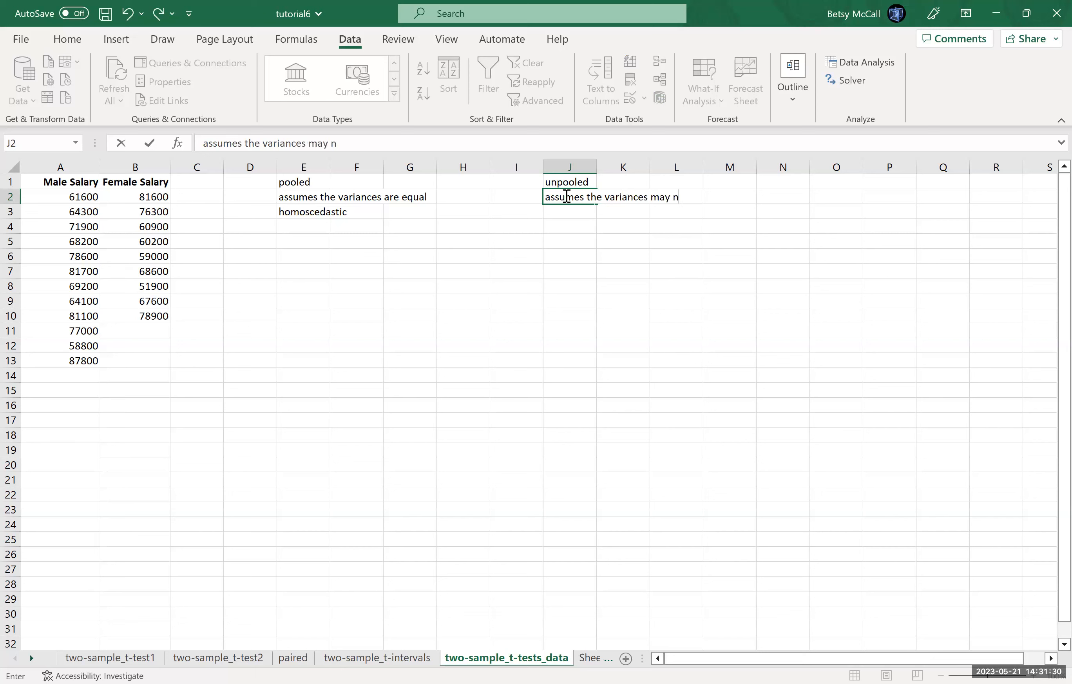
pyautogui.write('ot be equal')
pyautogui.press('Return')
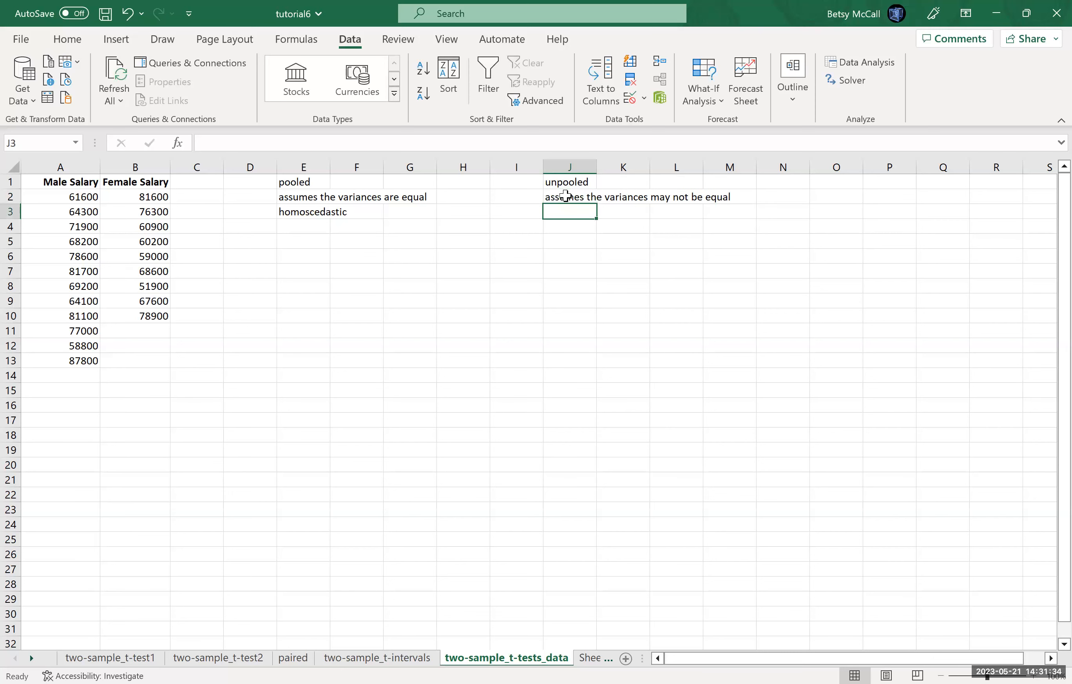
pyautogui.write('het')
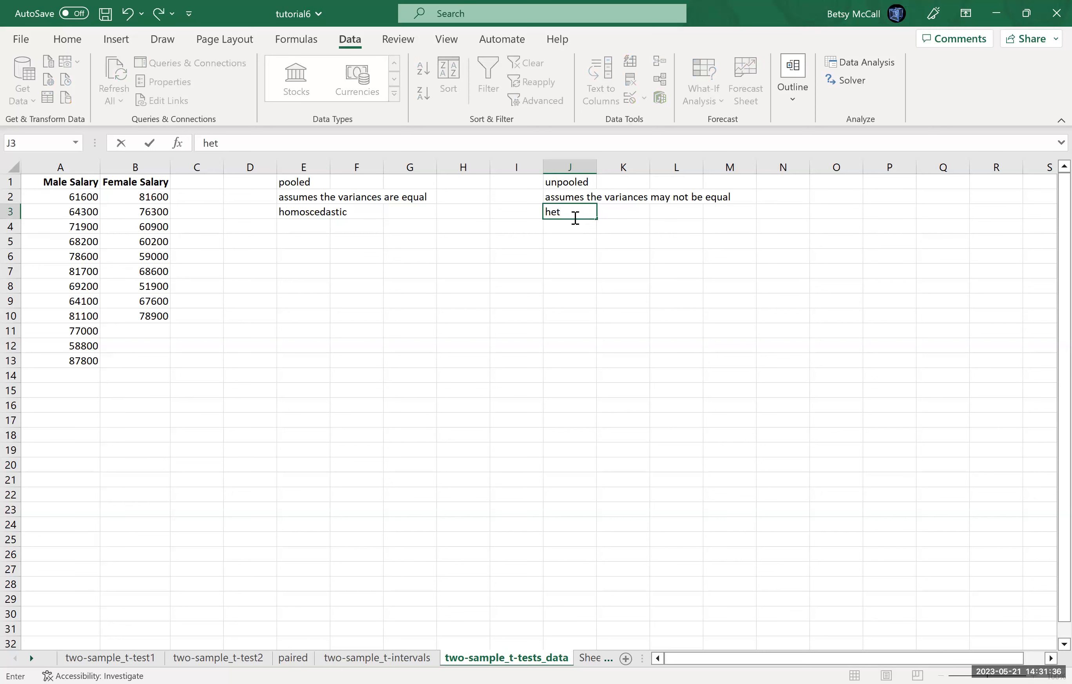
pyautogui.write('eroscedastic')
pyautogui.press('Return')
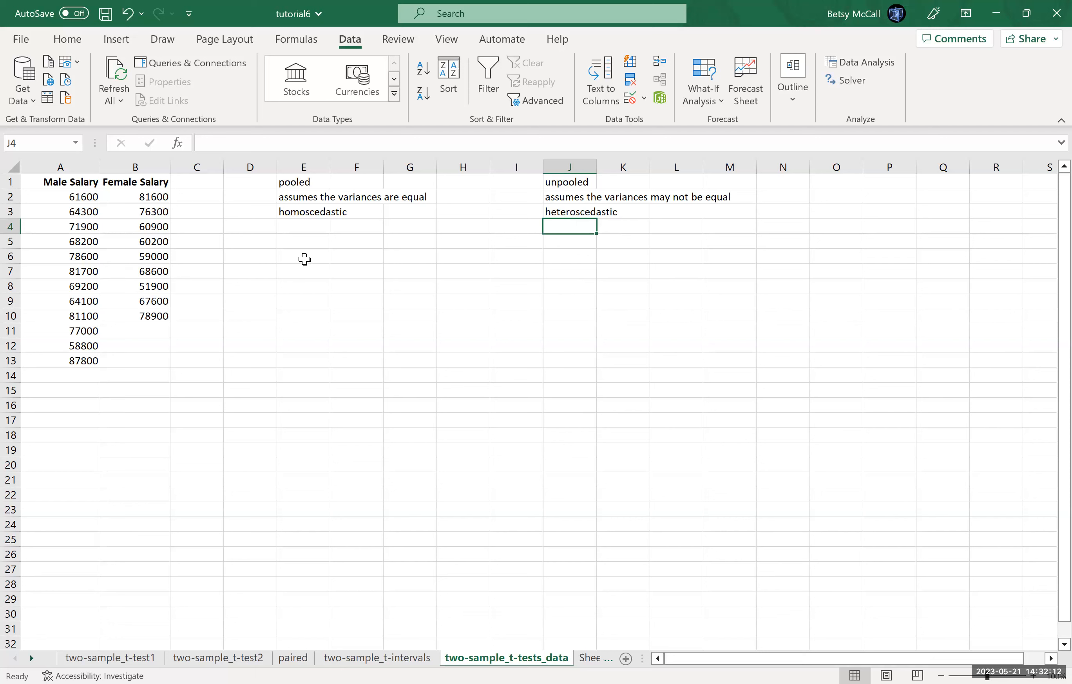
# Step: Calculate the two-tailed, equal-variance t-test p-value in E5 with =T.TEST(A1:A13,B1:B10,2,2)
pyautogui.click(291, 240)
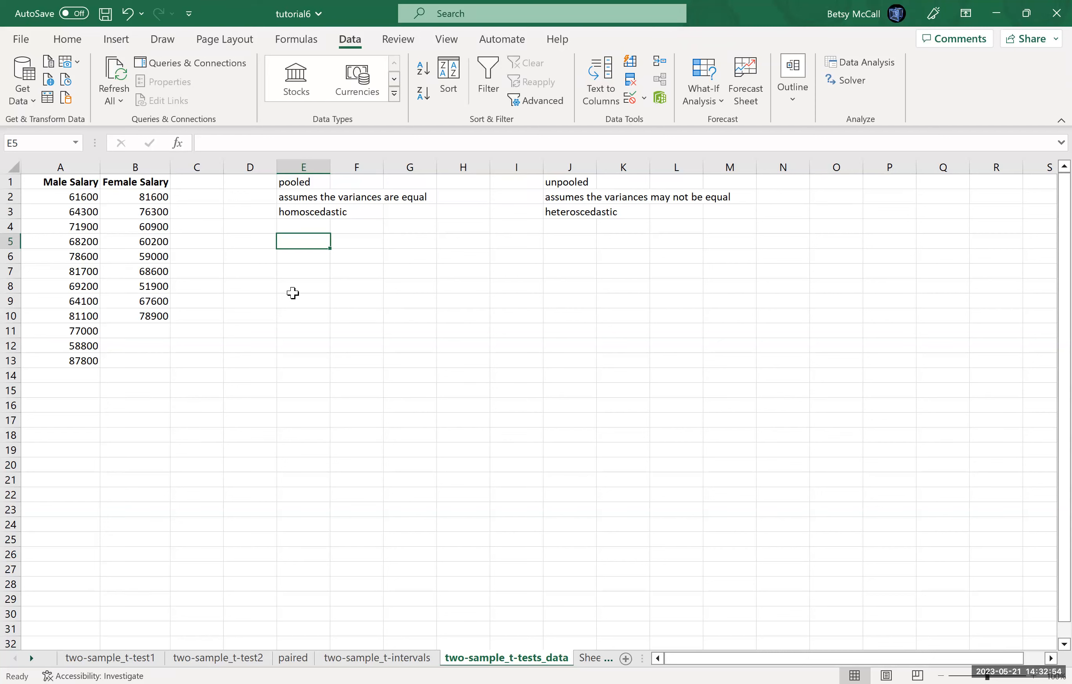
pyautogui.write('=')
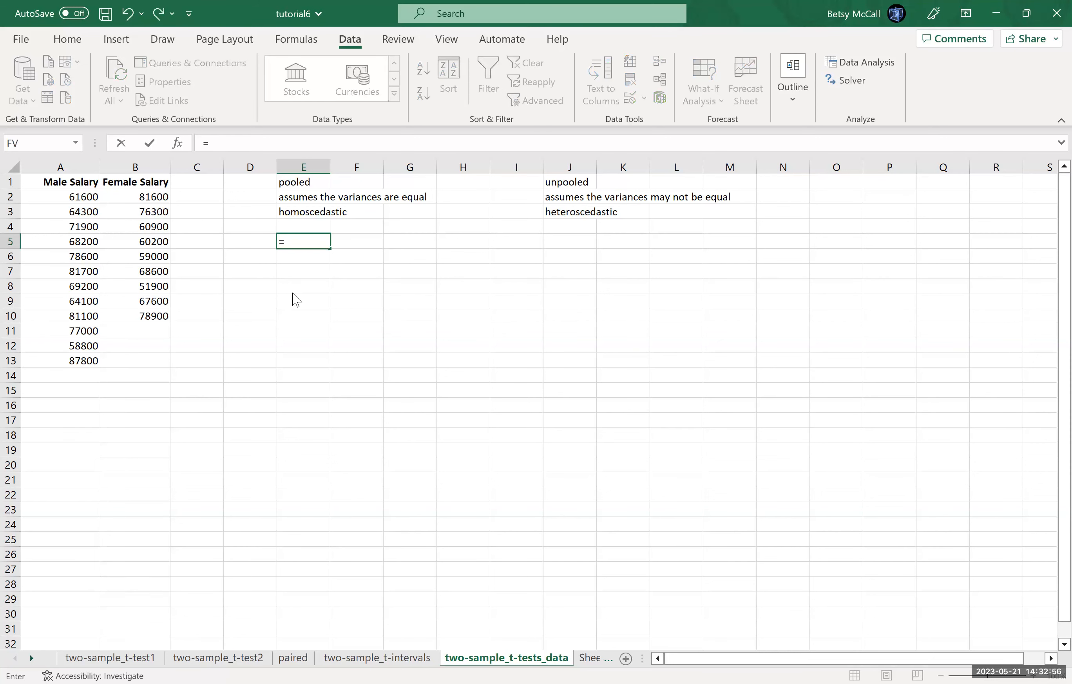
pyautogui.write('T.TEST(')
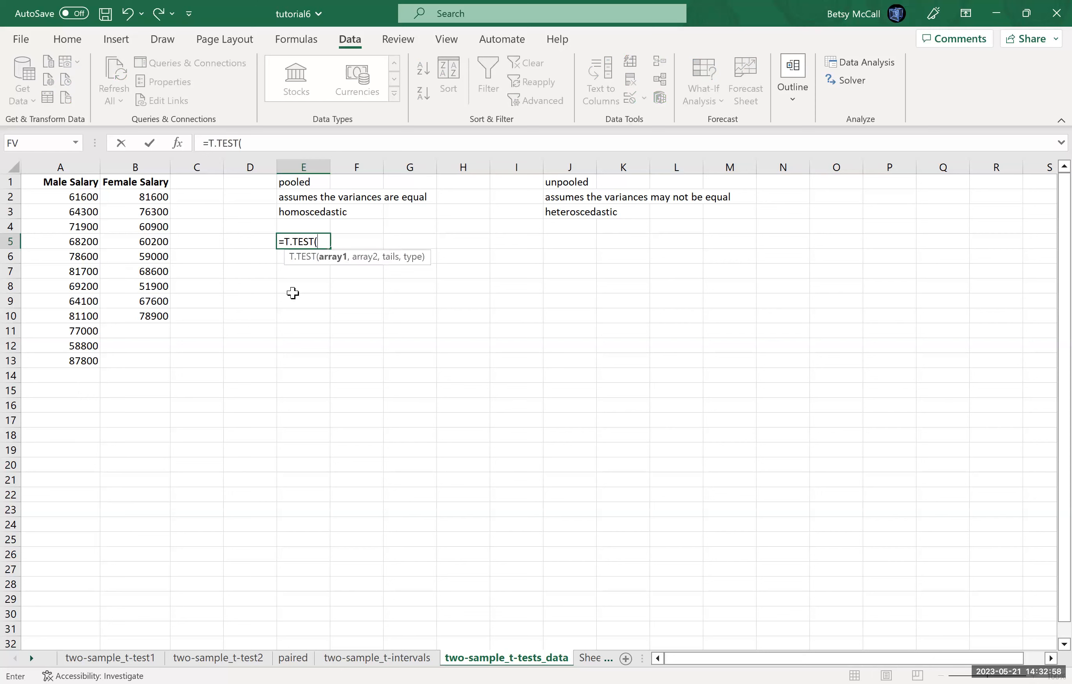
pyautogui.click(72, 182)
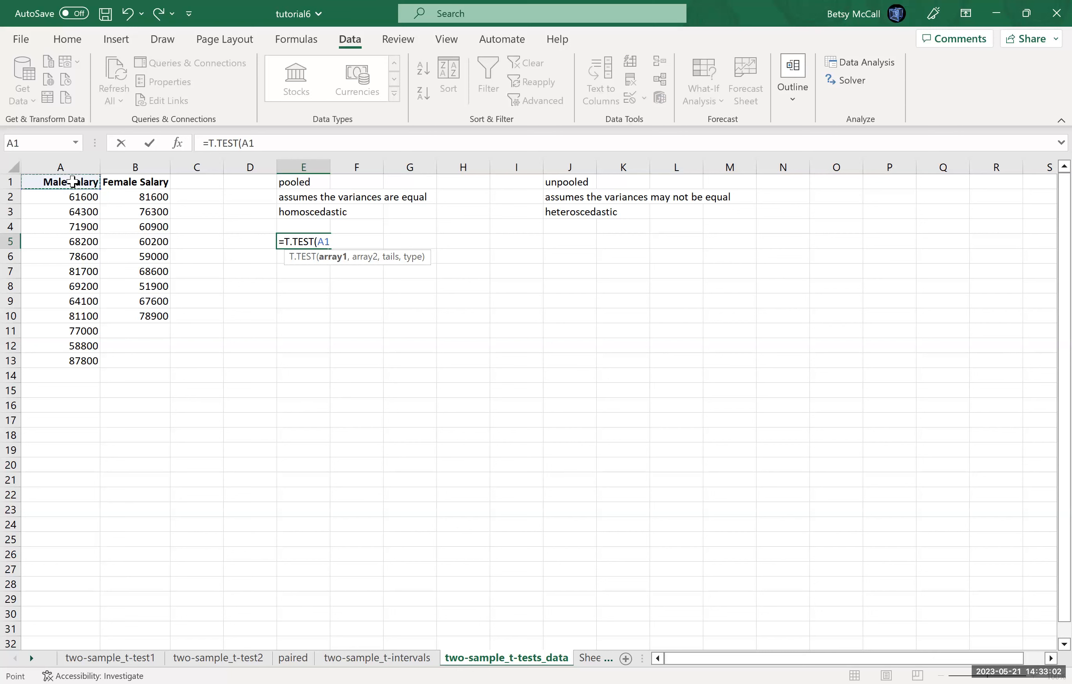
pyautogui.keyDown('shift'); pyautogui.click(75, 356); pyautogui.keyUp('shift')
pyautogui.write(',')
pyautogui.moveTo(135, 185)
pyautogui.mouseDown()
pyautogui.moveTo(141, 309)
pyautogui.moveTo(165, 313)
pyautogui.moveTo(167, 324)
pyautogui.mouseUp()
pyautogui.write(',2')
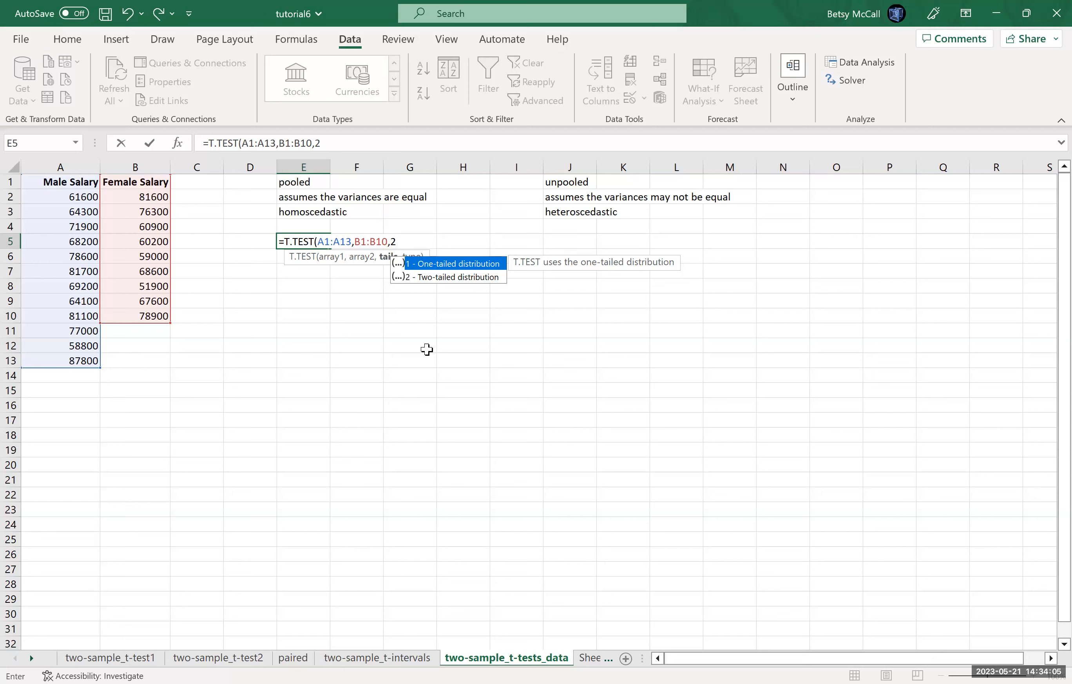
pyautogui.write(',')
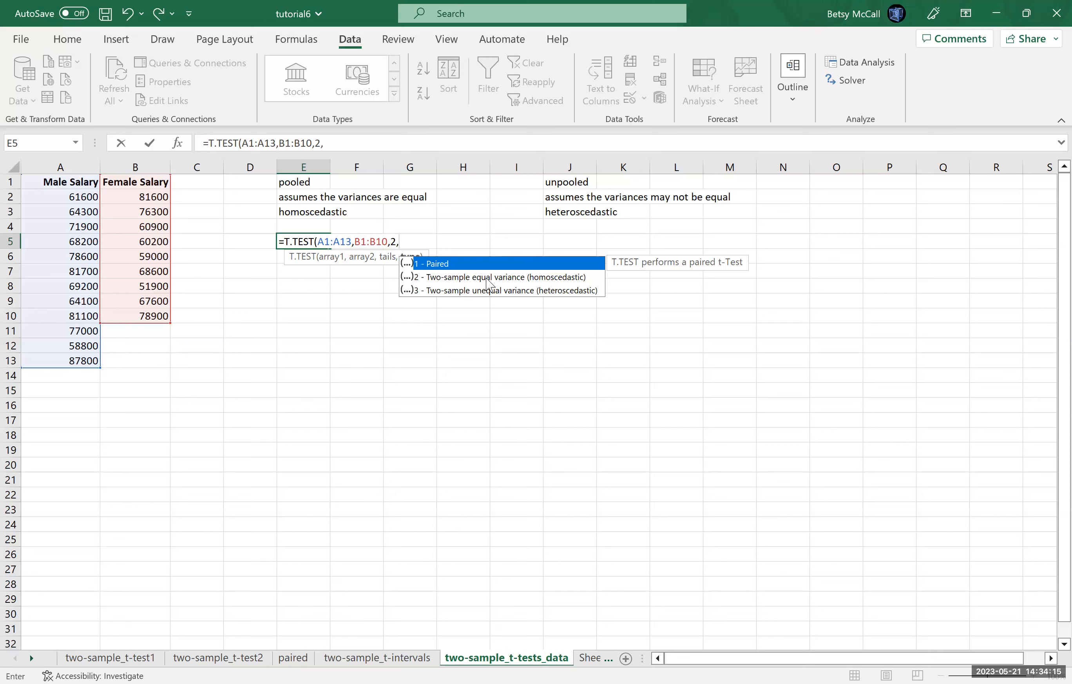
pyautogui.write('2')
pyautogui.press('Return')
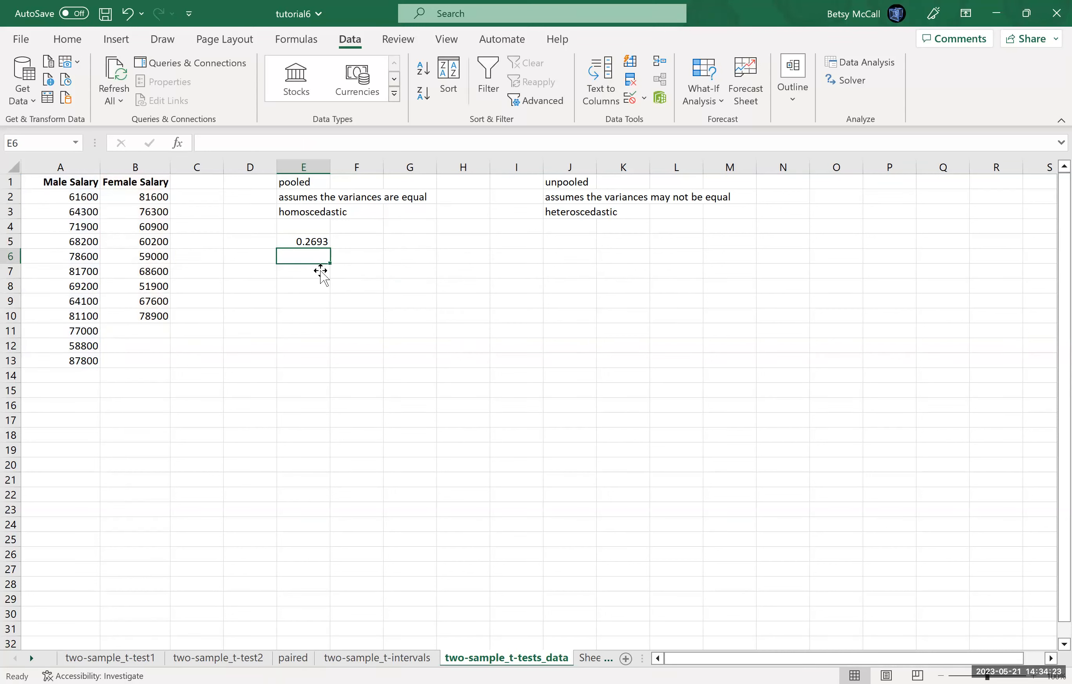
# Step: Copy the E5 formula text into E6 and change its tails argument to 1, giving =T.TEST(A1:A13,B1:B10,1,2)
pyautogui.click(311, 242)
pyautogui.click(315, 151)
pyautogui.moveTo(334, 143); pyautogui.dragTo(201, 143)
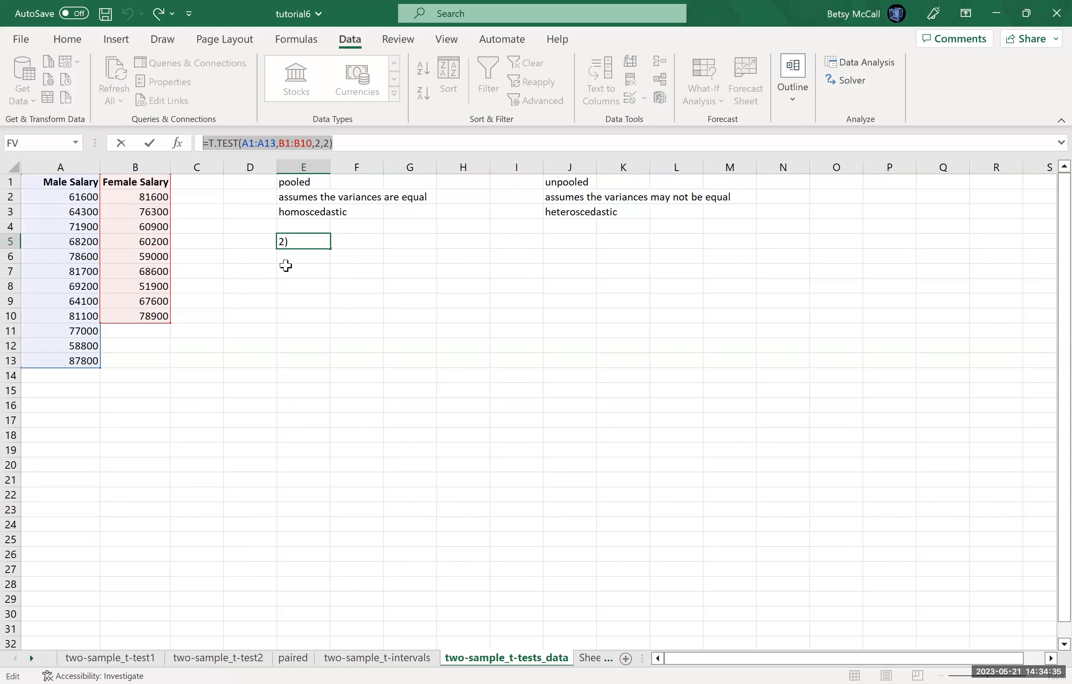
pyautogui.click(298, 255)
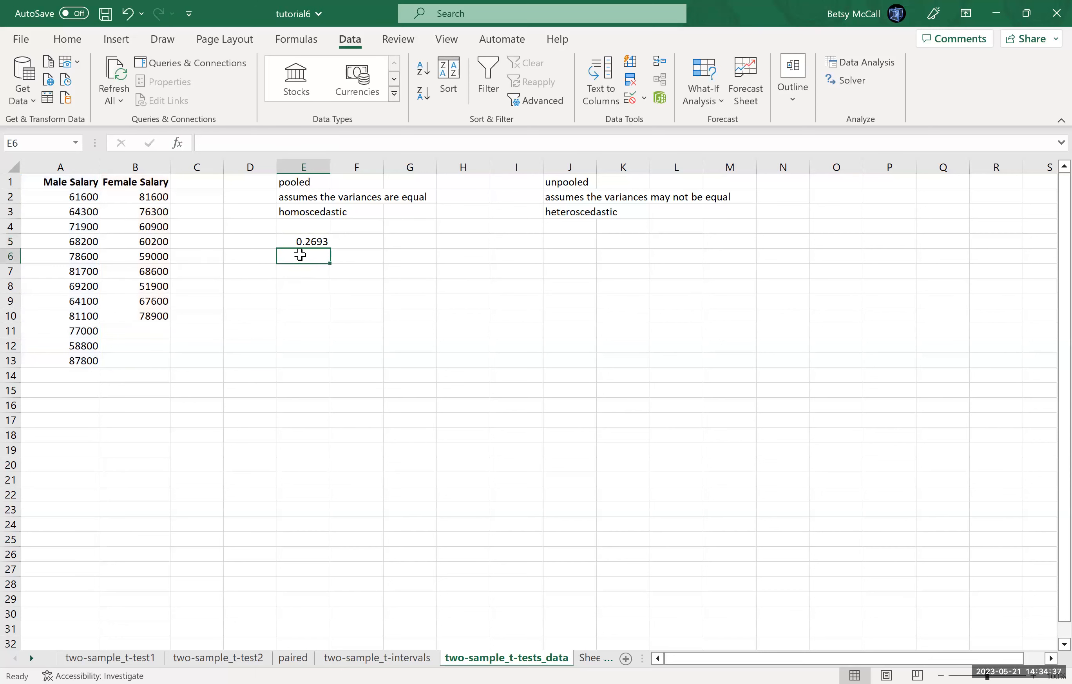
pyautogui.hotkey('ctrl', 'v')
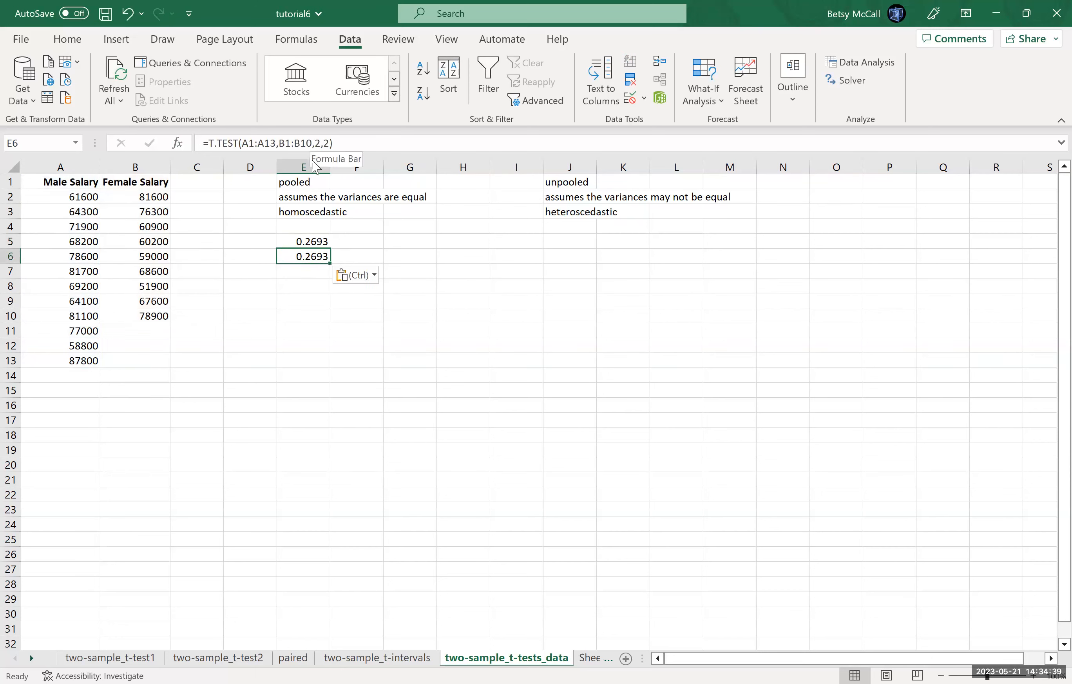
pyautogui.click(321, 143)
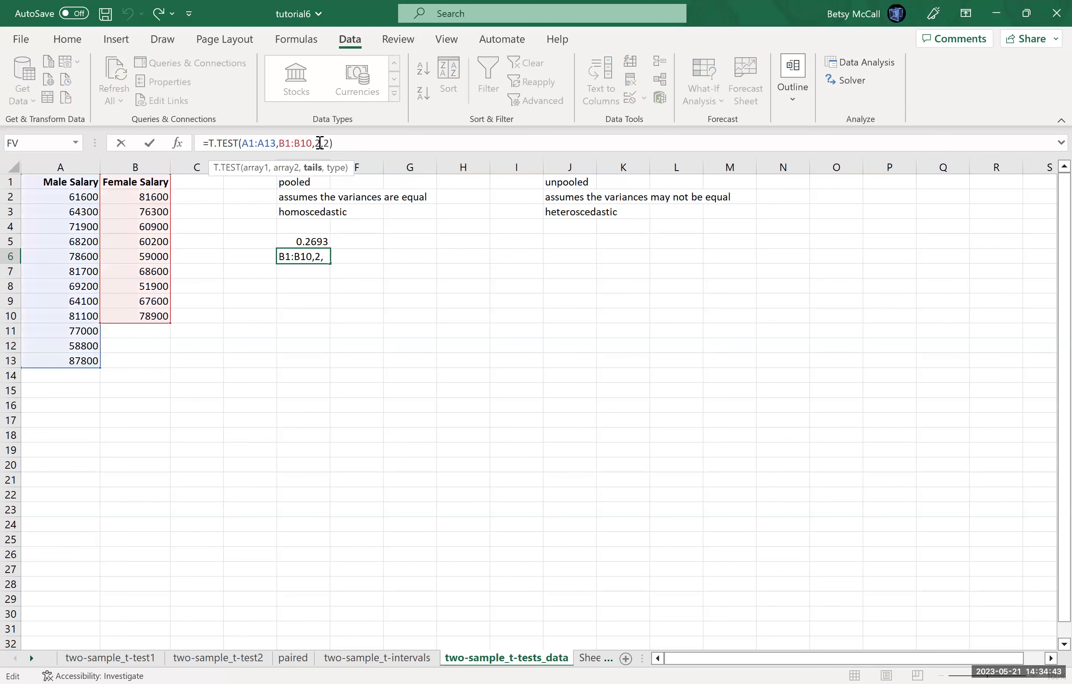
pyautogui.press('BackSpace')
pyautogui.write('1')
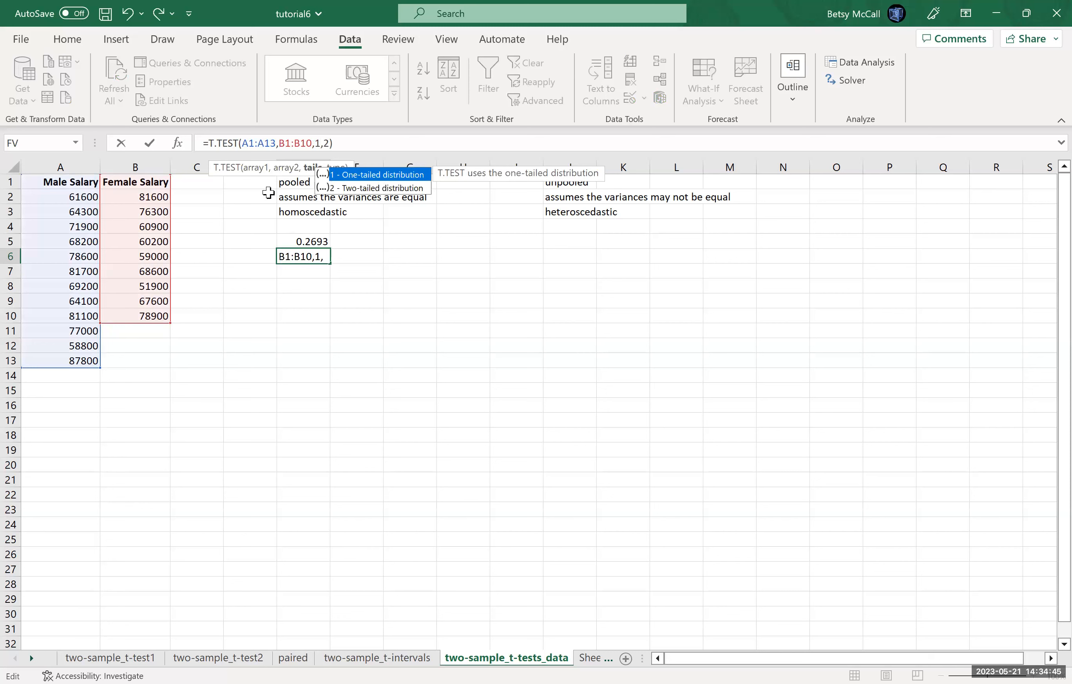
pyautogui.press('Return')
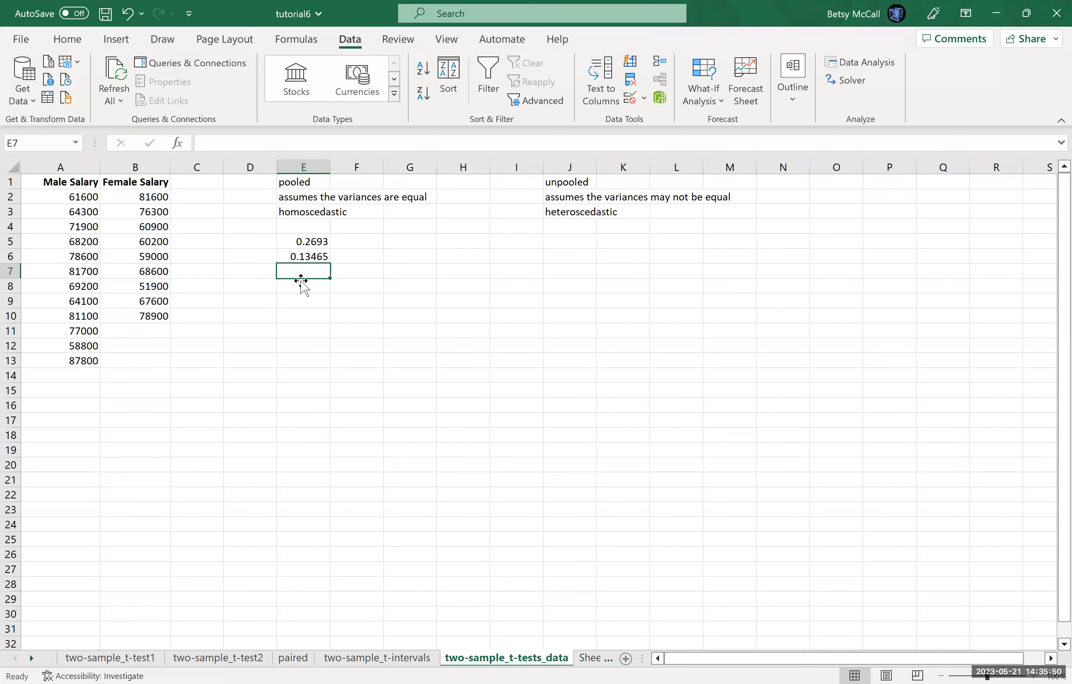
# Step: Paste the copied T.TEST formula into J5 and set its type argument to 3 for unequal variances, keeping two tails
pyautogui.click(575, 244)
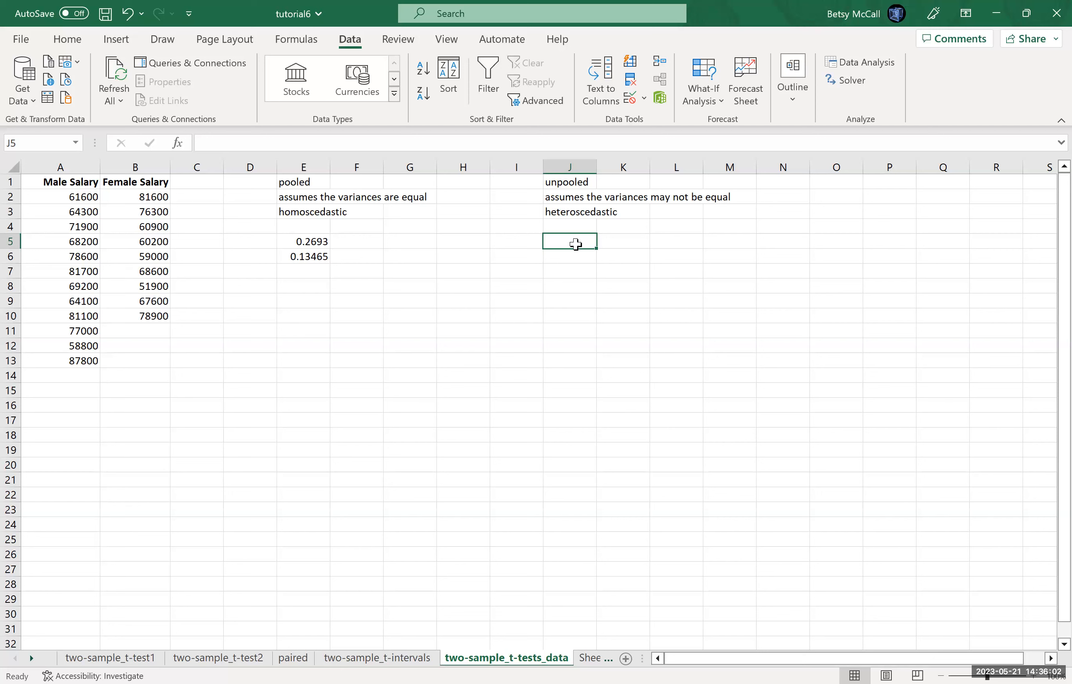
pyautogui.hotkey('ctrl', 'v')
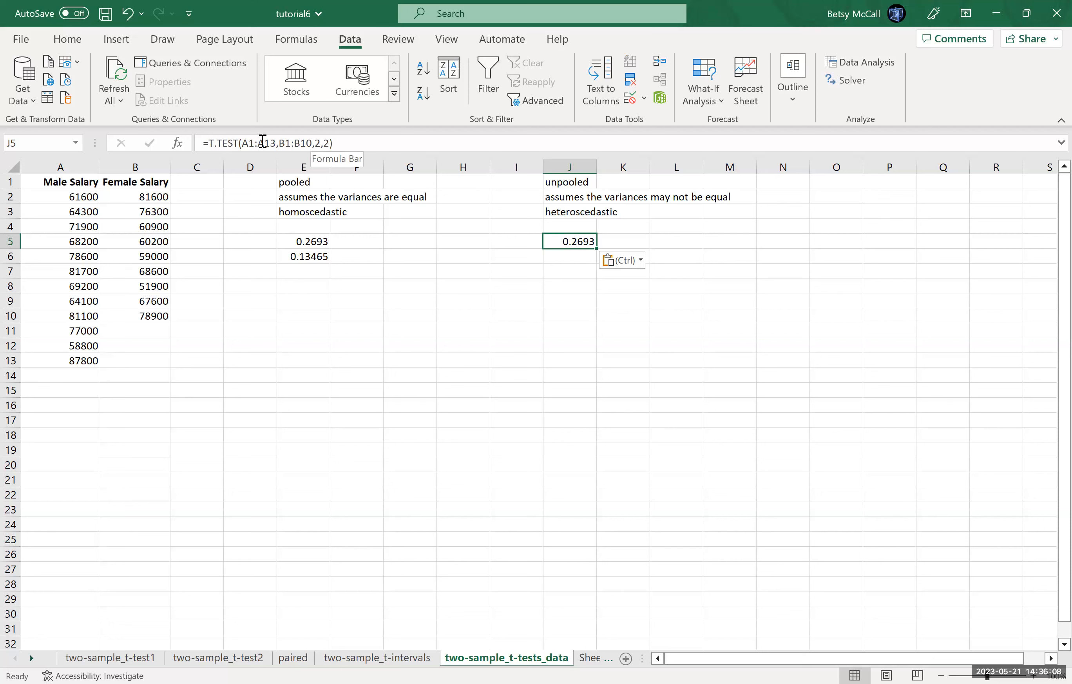
pyautogui.click(329, 143)
pyautogui.click(328, 143)
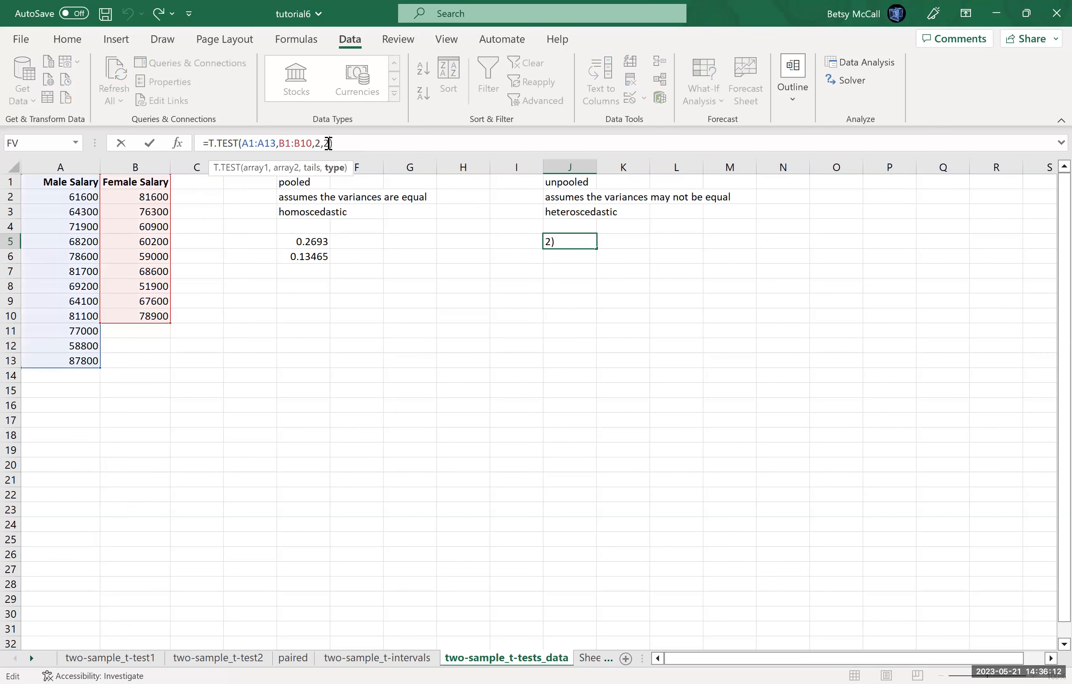
pyautogui.press('BackSpace')
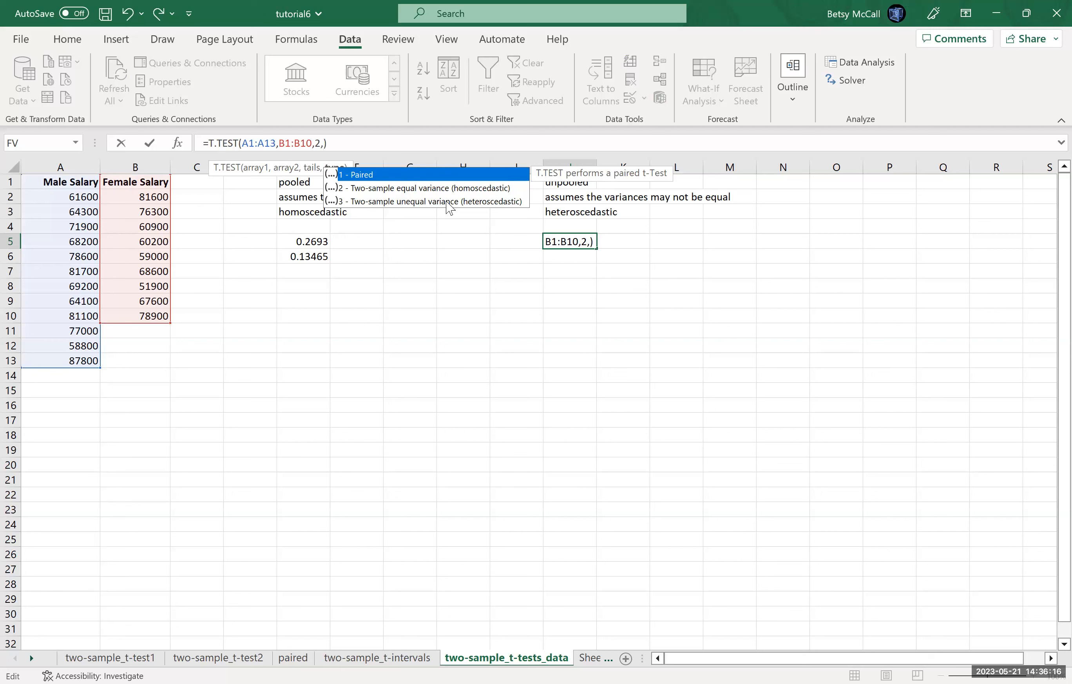
pyautogui.write('3')
pyautogui.press('Return')
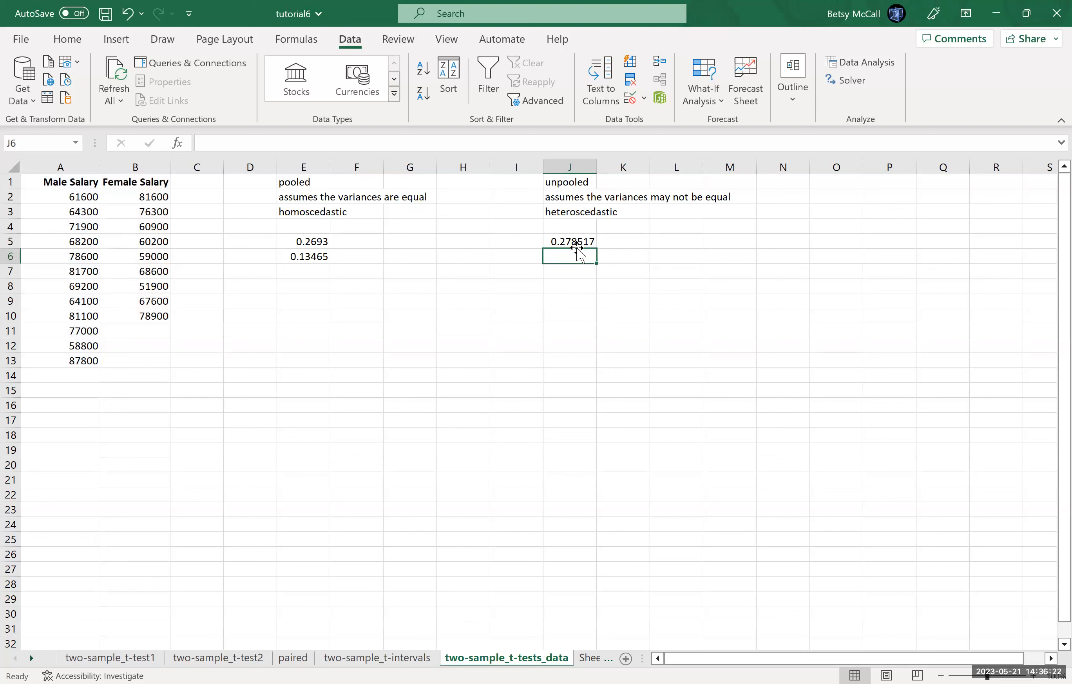
# Step: Paste the copied formula into J6 and edit it to the one-tailed, unequal-variance test =T.TEST(A1:A13,B1:B10,1,3)
pyautogui.hotkey('ctrl', 'v')
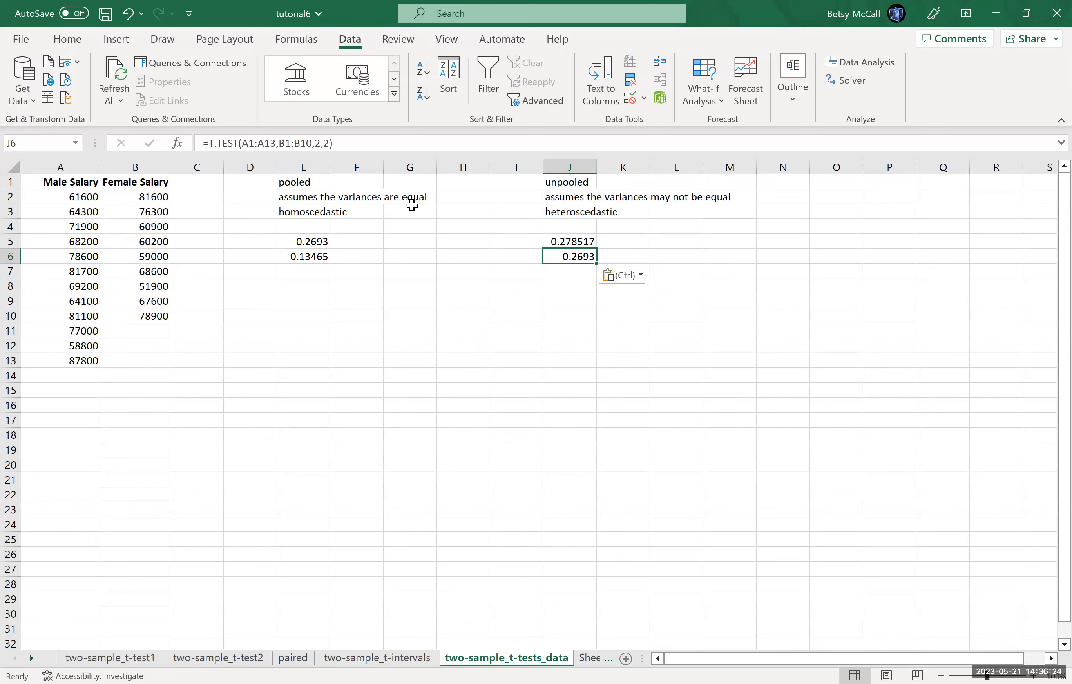
pyautogui.click(329, 144)
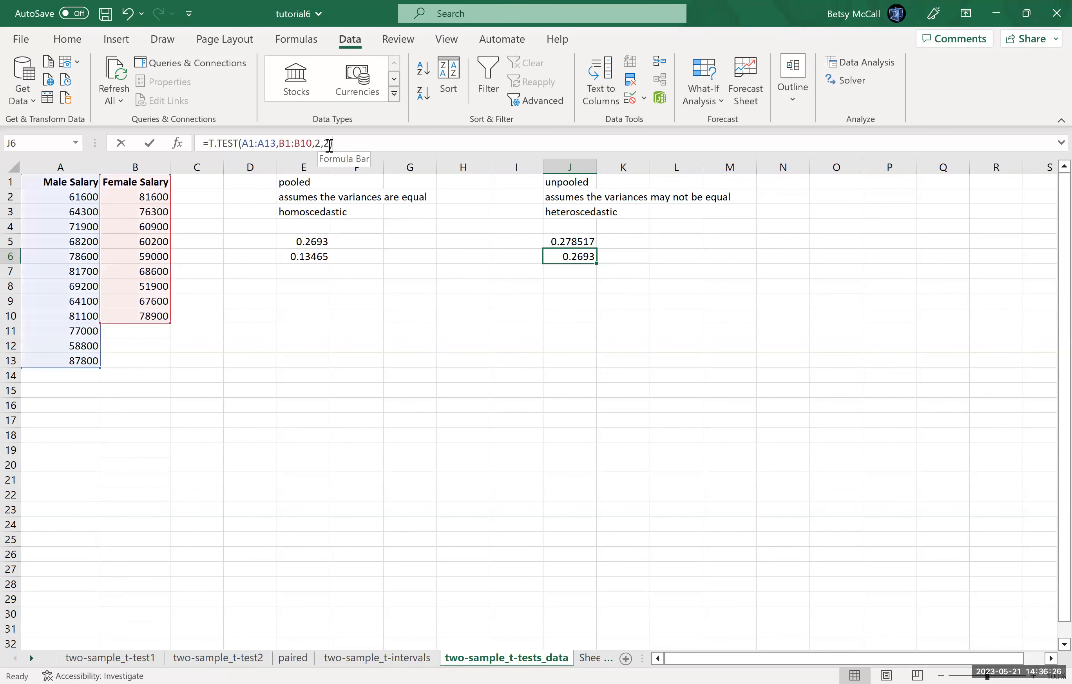
pyautogui.press('BackSpace')
pyautogui.press('BackSpace')
pyautogui.press('BackSpace')
pyautogui.write('1')
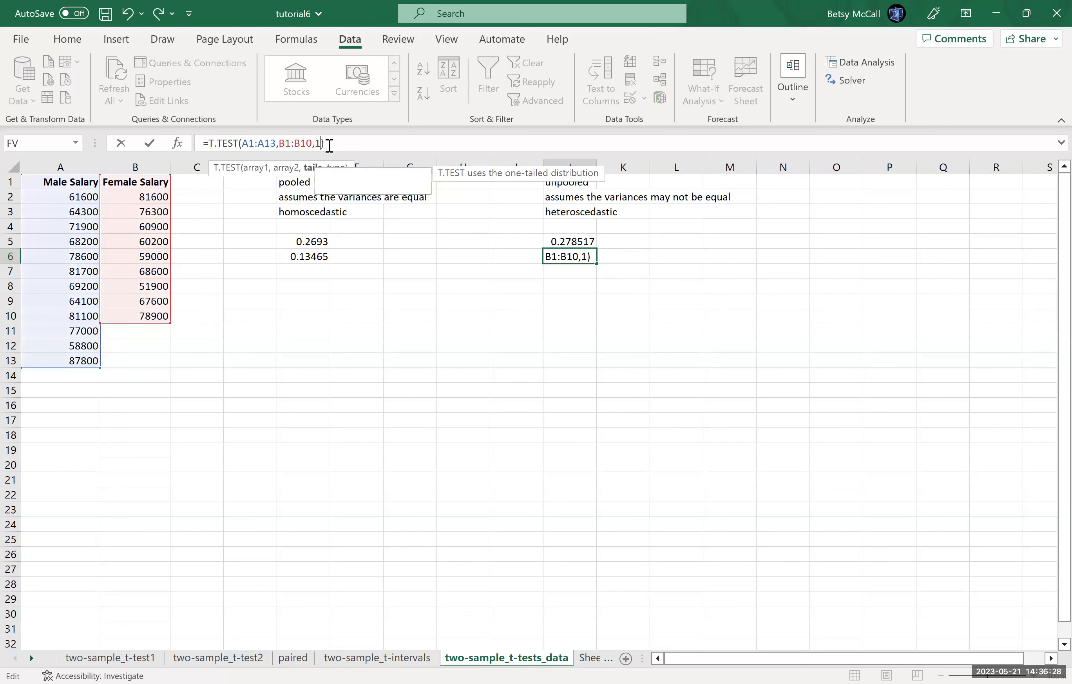
pyautogui.write(',3')
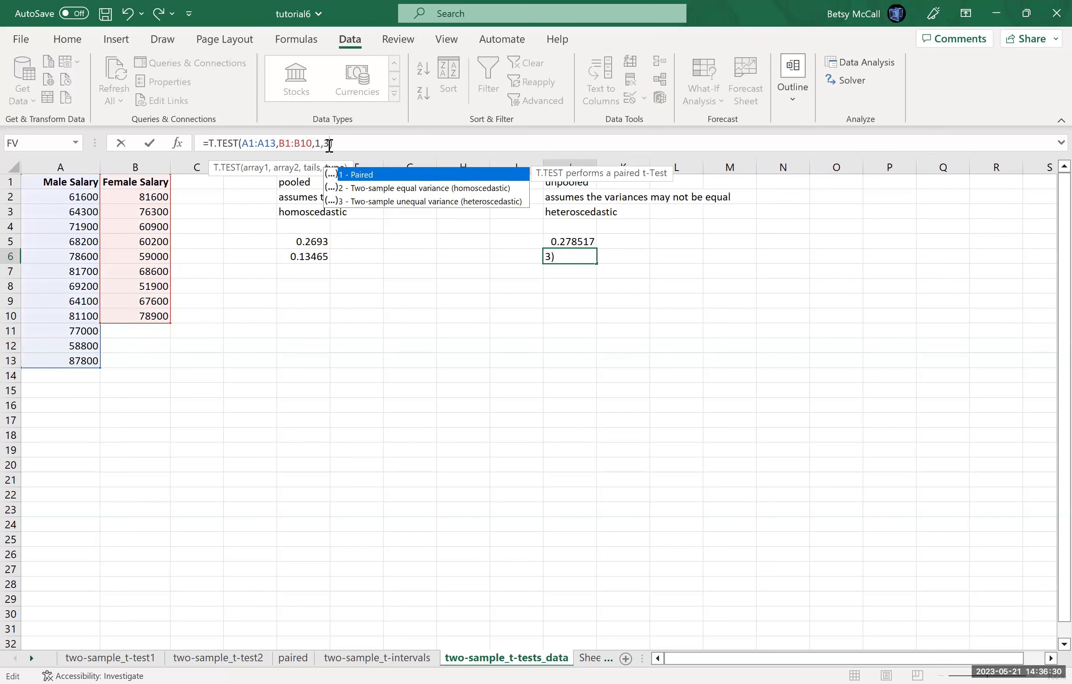
pyautogui.write(')')
pyautogui.press('Return')
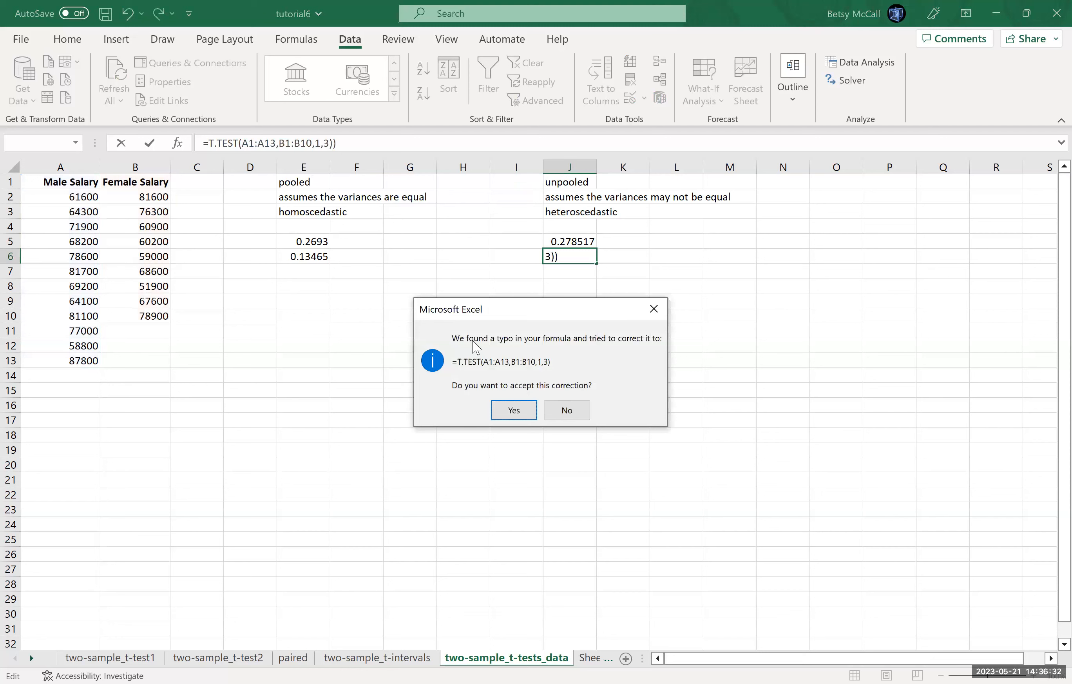
pyautogui.click(515, 411)
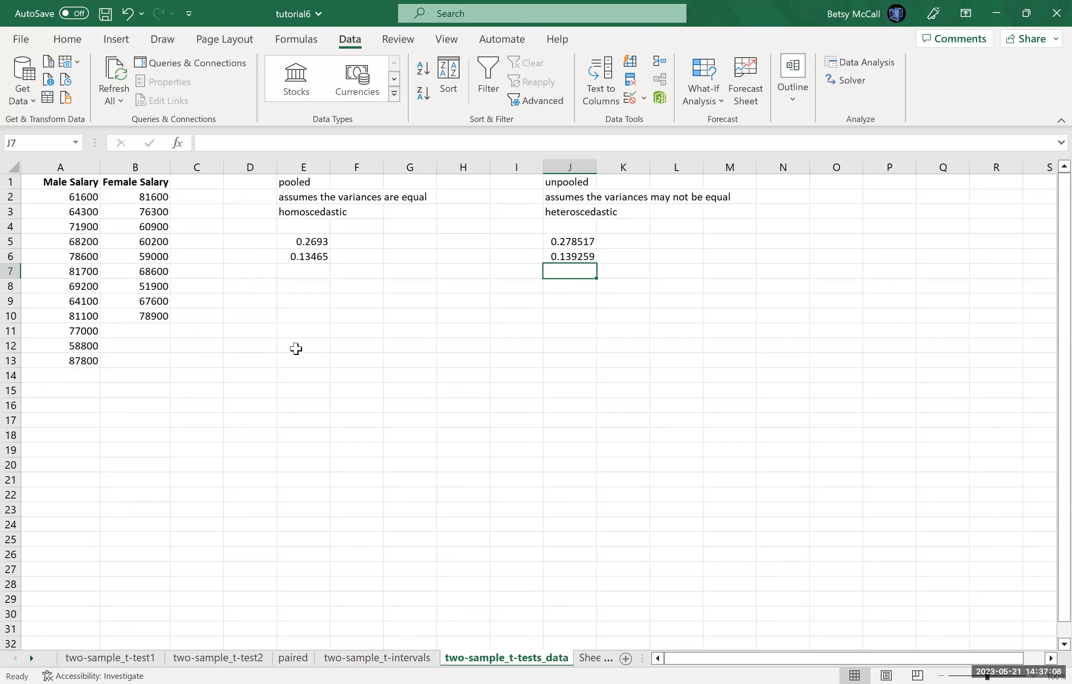
# Step: Set up a t-Test: Two-Sample Assuming Equal Variances analysis with A1:A13 as Variable 1 and B1:B10 as Variable 2
pyautogui.click(290, 304)
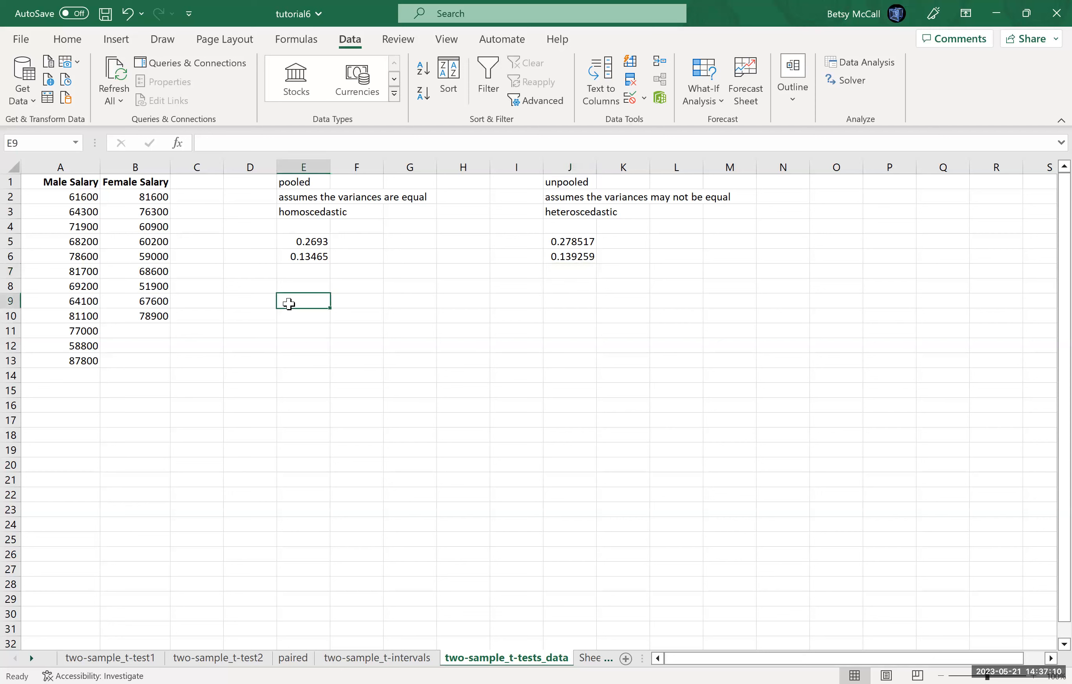
pyautogui.click(852, 63)
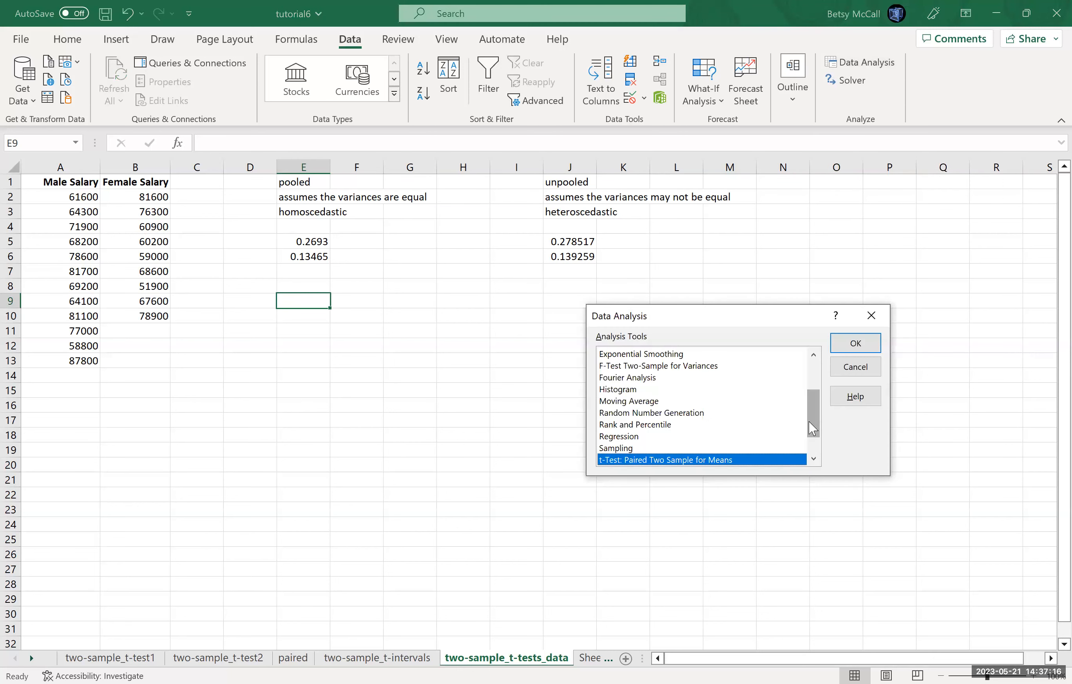
pyautogui.scroll(-1, 814, 423)
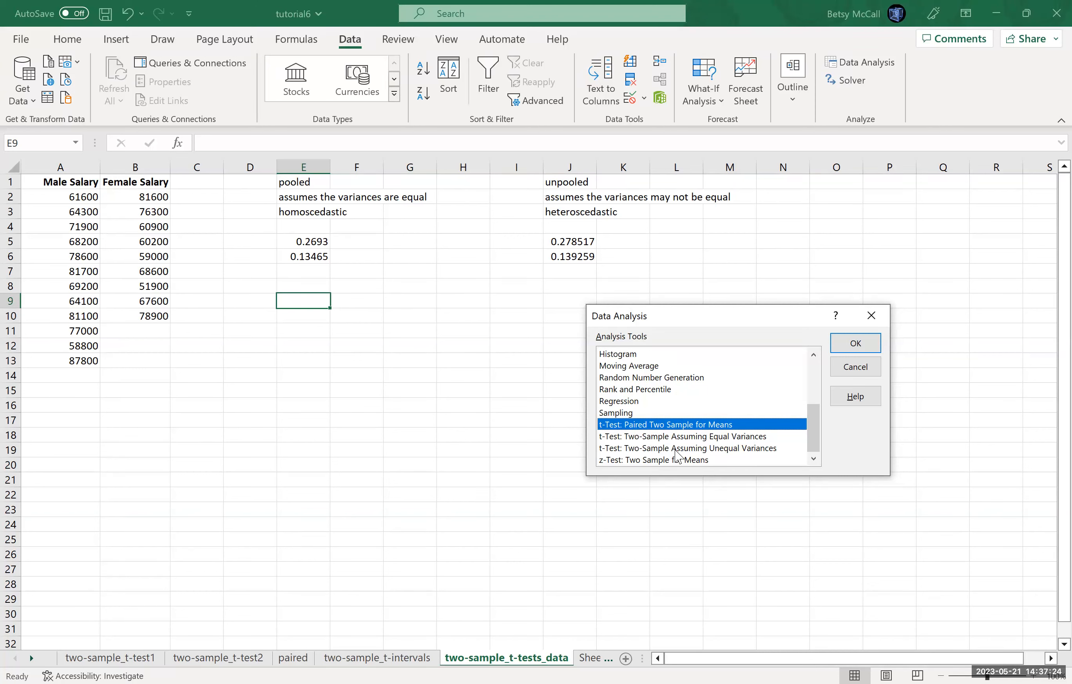
pyautogui.click(711, 436)
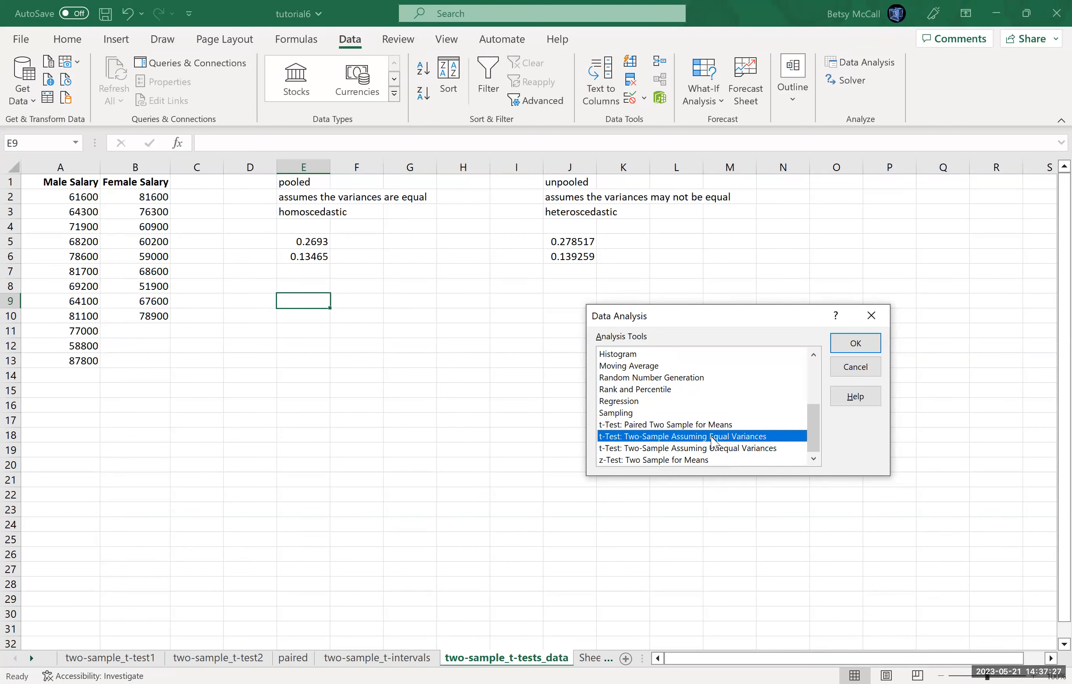
pyautogui.click(858, 346)
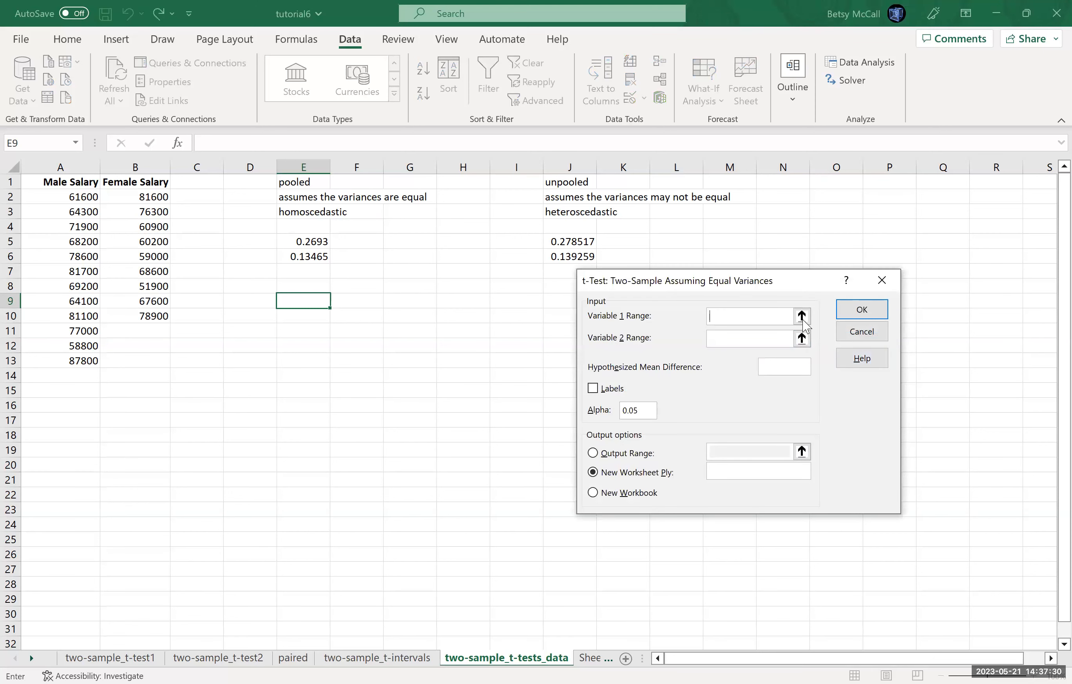
pyautogui.click(802, 315)
pyautogui.click(77, 184)
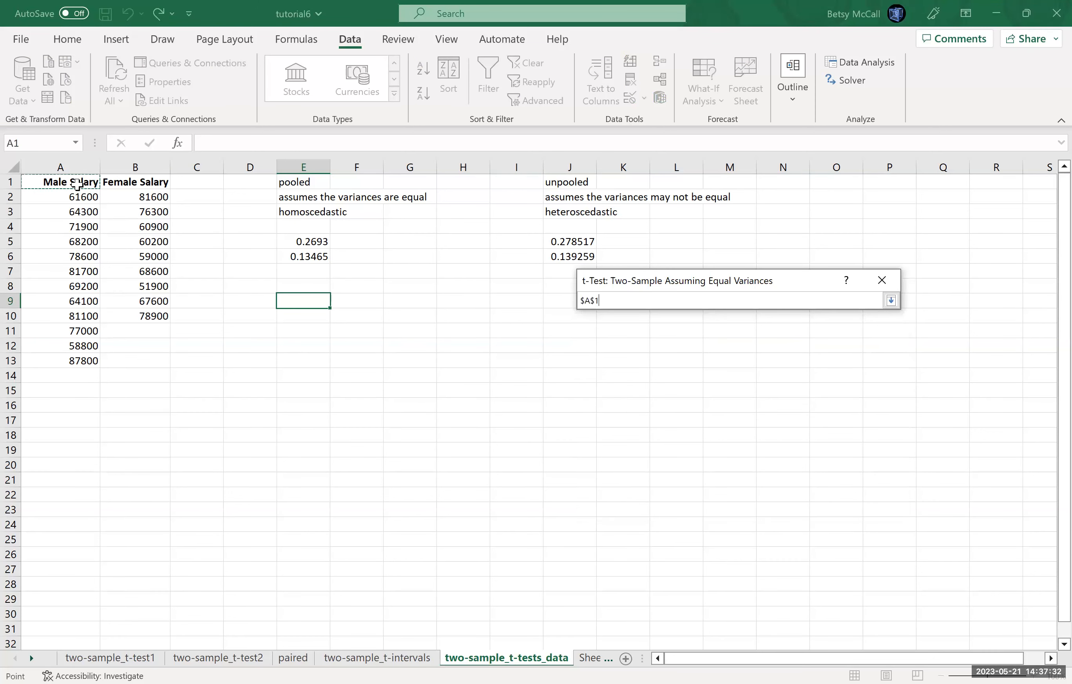
pyautogui.hotkey('ctrl', 'shift', 'Down')
pyautogui.click(891, 302)
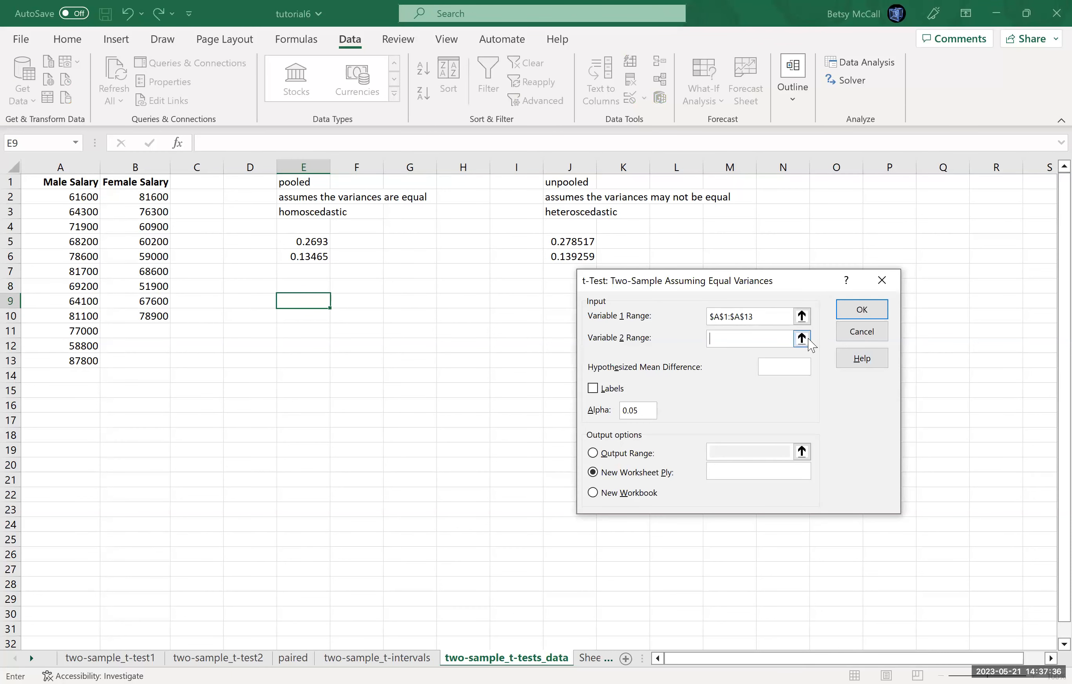
pyautogui.click(807, 340)
pyautogui.moveTo(151, 182); pyautogui.dragTo(150, 315)
pyautogui.click(891, 301)
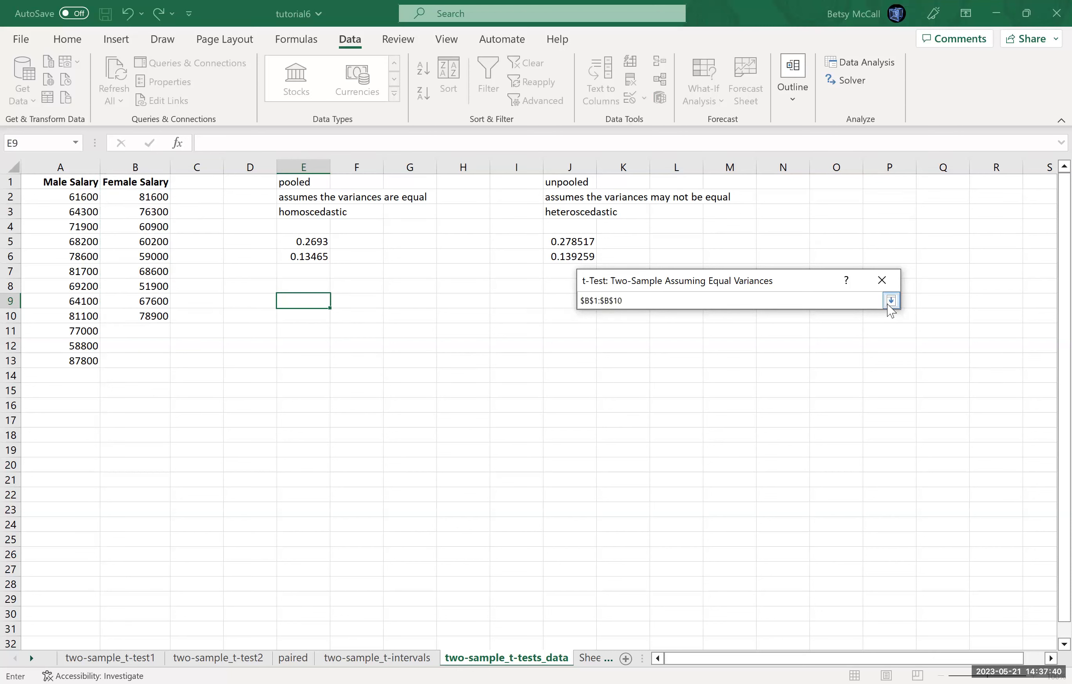
# Step: Enable Labels, set the hypothesized mean difference to 0, and run the equal-variances test with its output range starting at E9
pyautogui.click(593, 388)
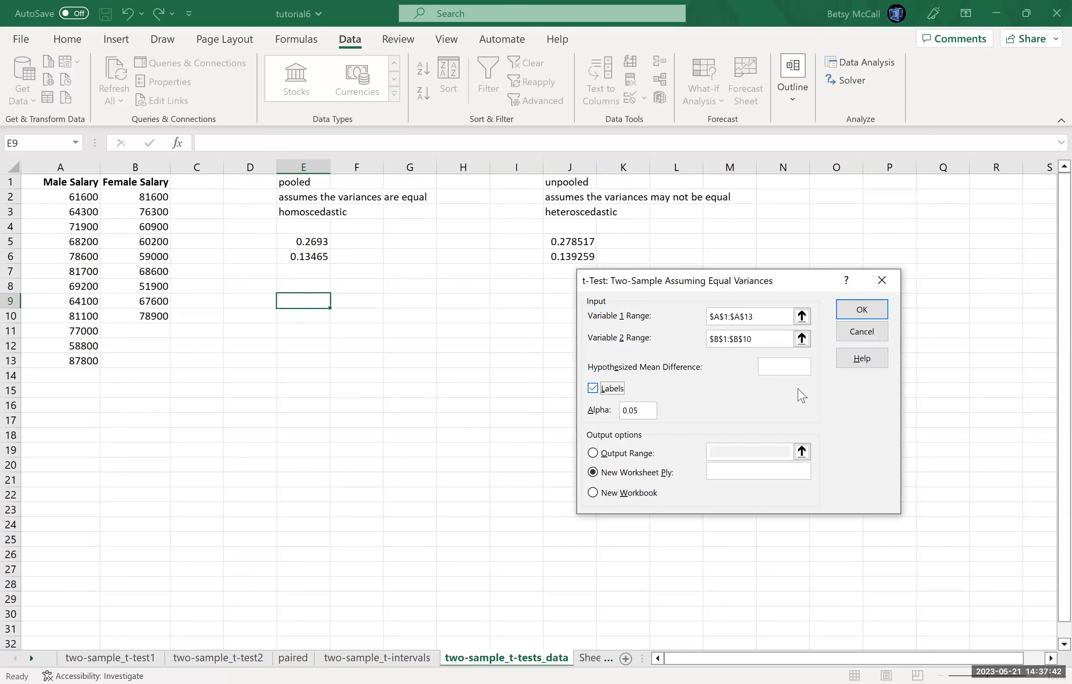
pyautogui.click(798, 365)
pyautogui.write('0')
pyautogui.click(593, 451)
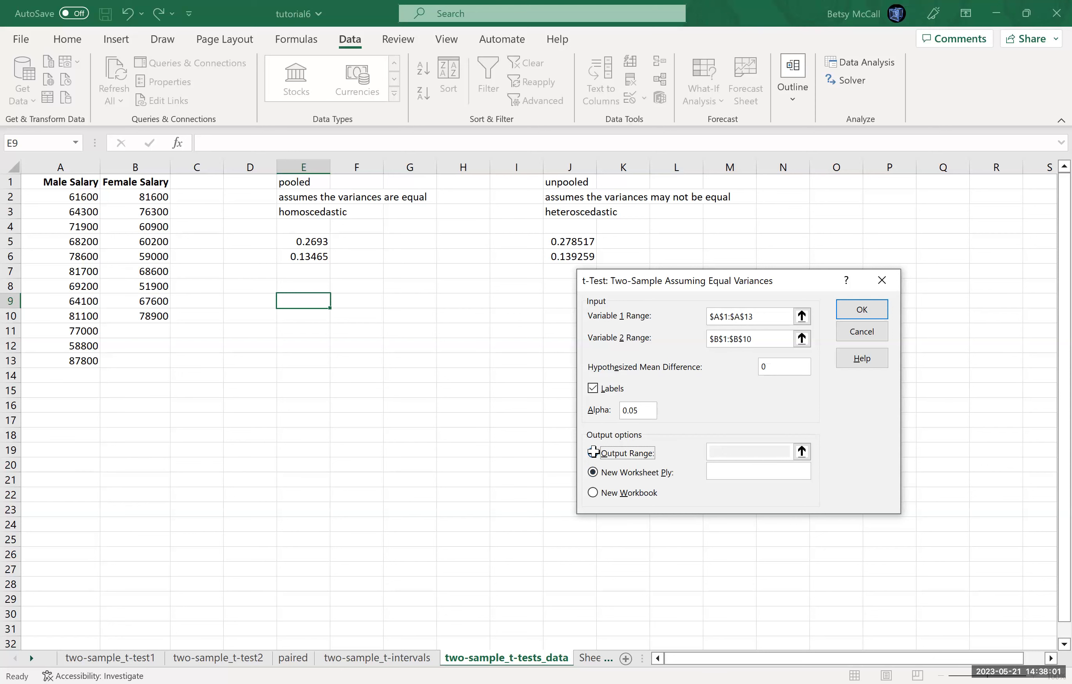
pyautogui.click(802, 451)
pyautogui.click(316, 301)
pyautogui.click(887, 296)
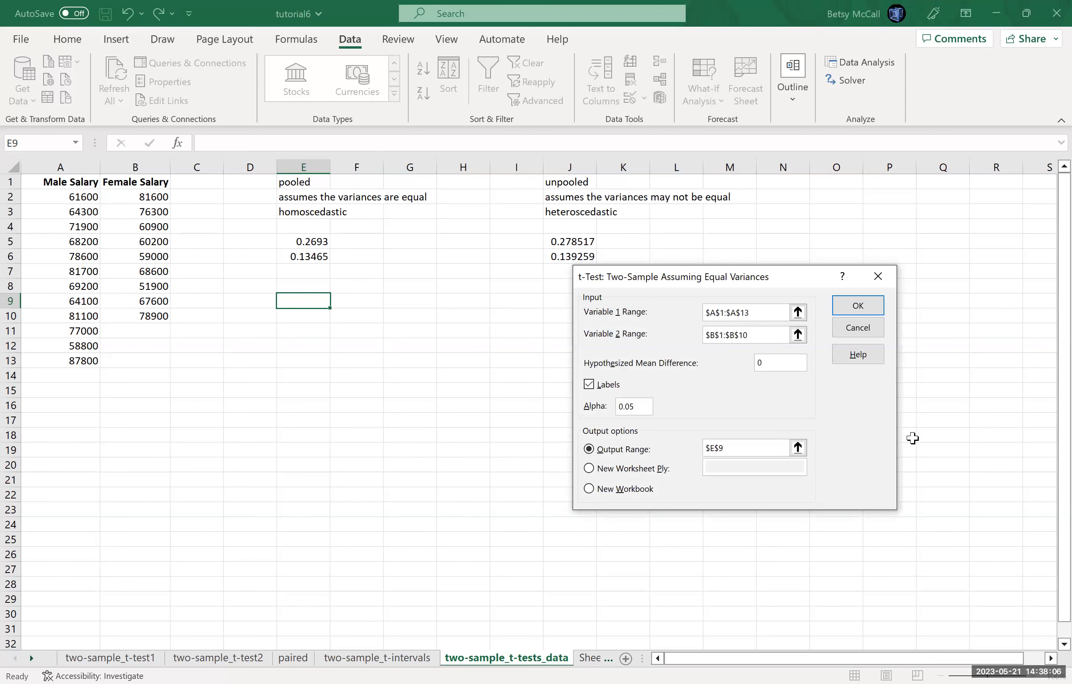
pyautogui.click(859, 306)
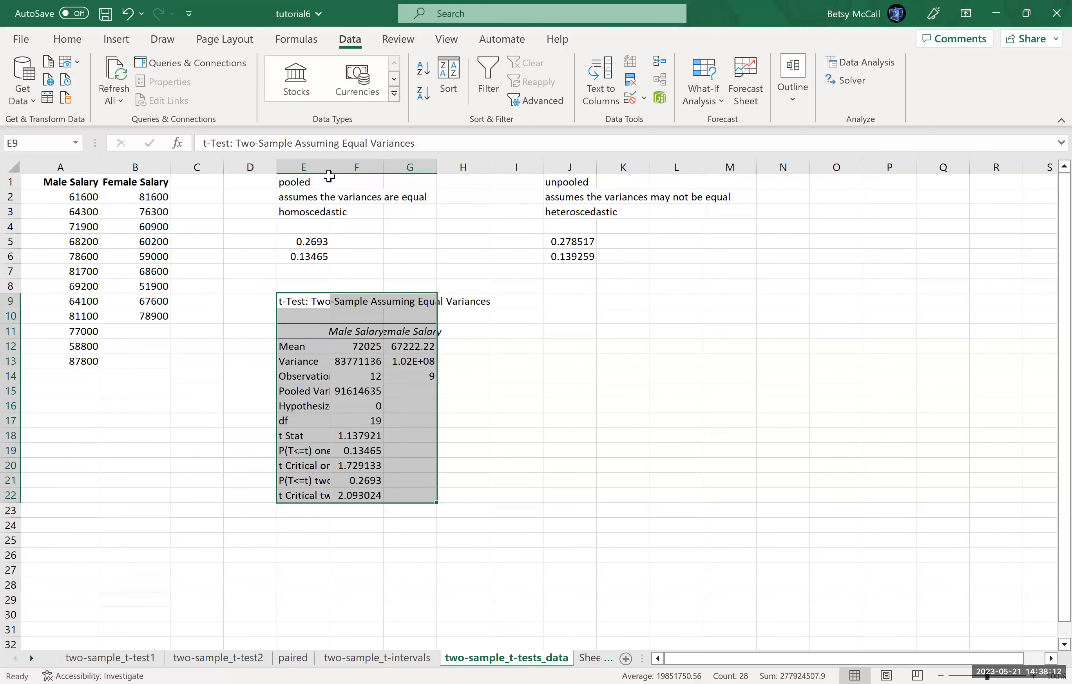
# Step: Autofit columns E, F and G to the equal-variances output, and inspect its two-tailed p-value and degrees of freedom
pyautogui.doubleClick(330, 163)
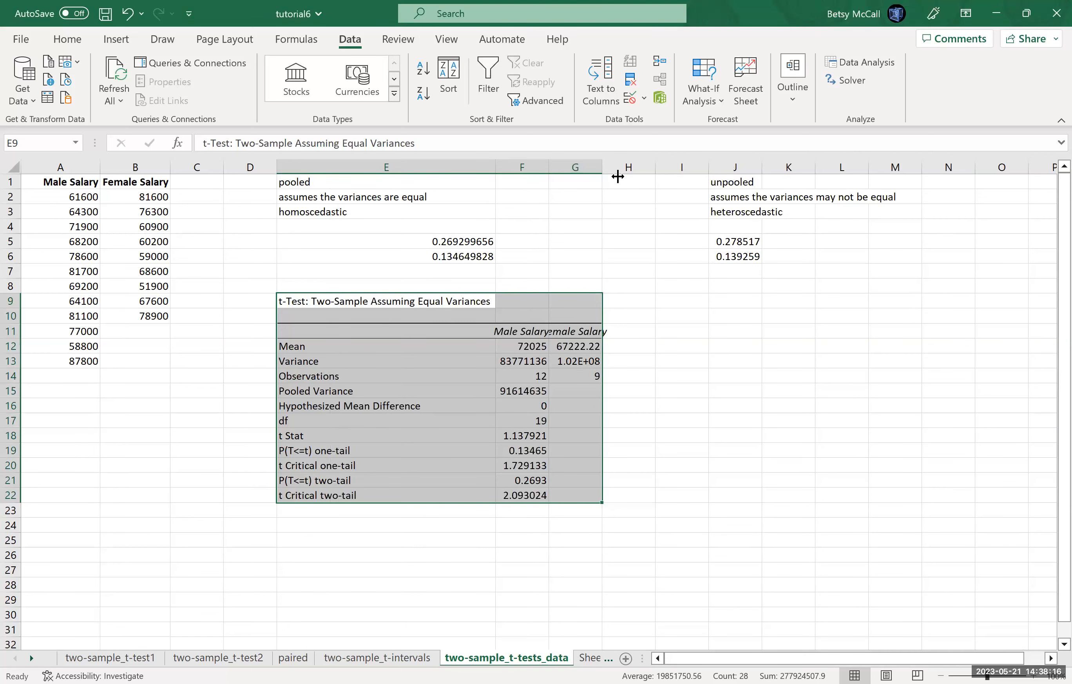
pyautogui.doubleClick(548, 169)
pyautogui.doubleClick(617, 171)
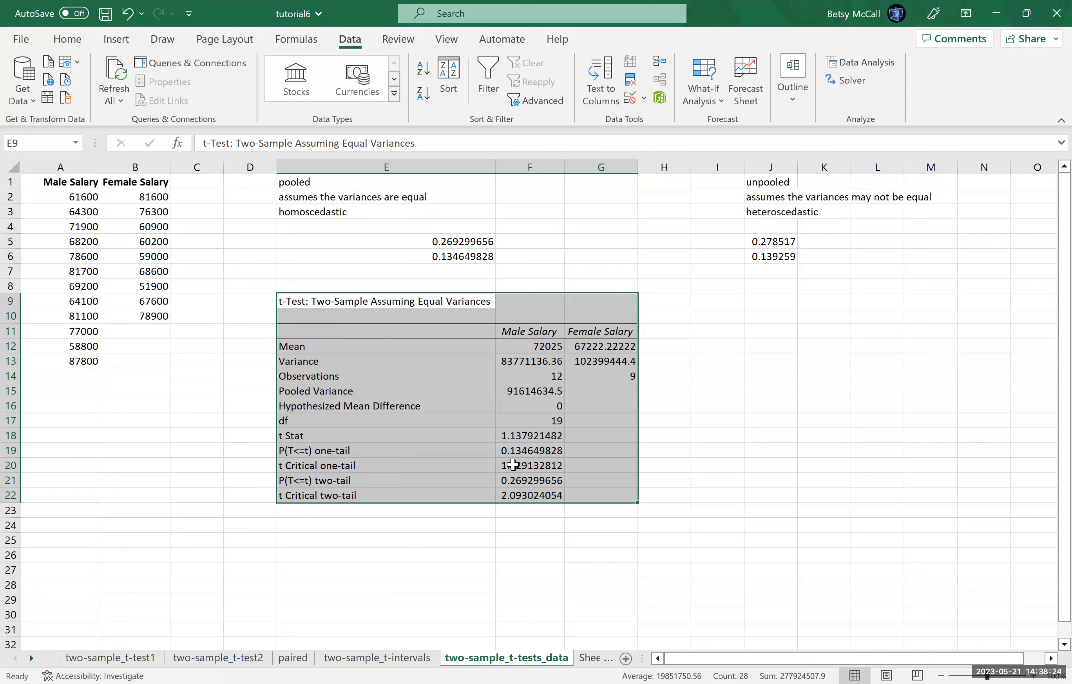
pyautogui.click(548, 483)
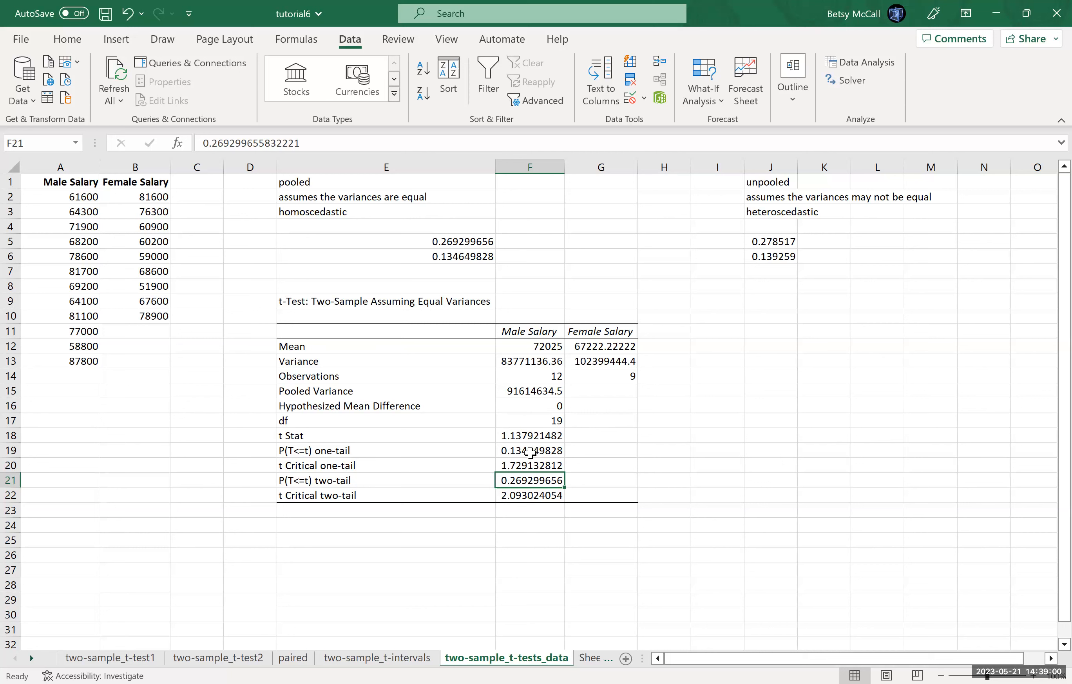
pyautogui.click(543, 420)
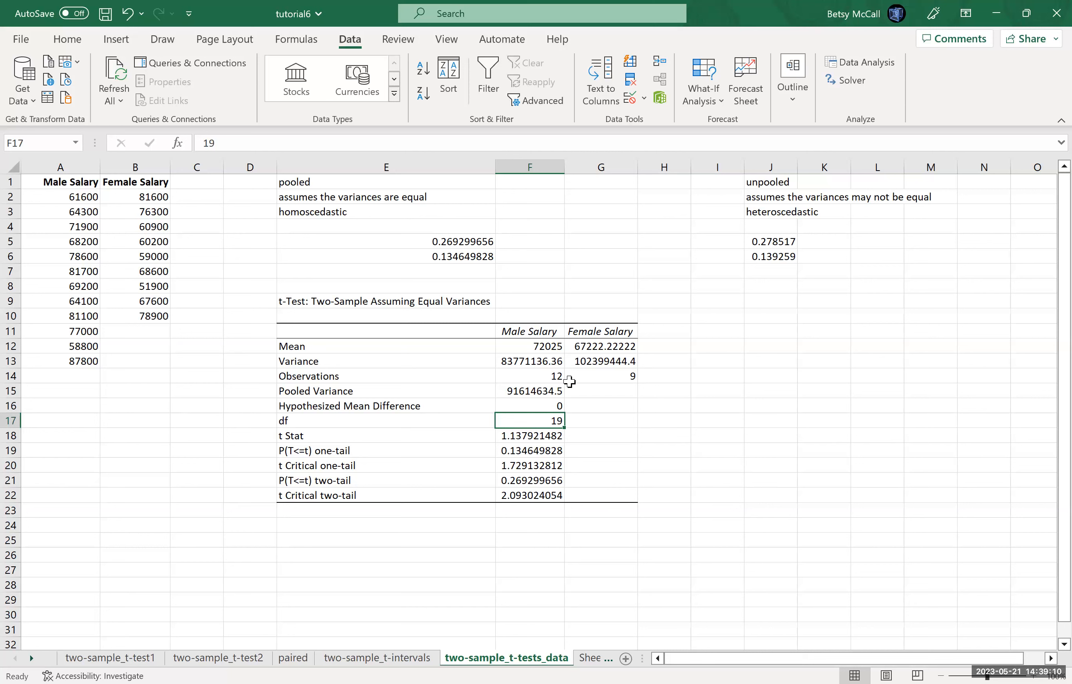
# Step: Set up a t-Test: Two-Sample Assuming Unequal Variances analysis with A1:A13 as Variable 1 and B1:B10 as Variable 2
pyautogui.click(768, 306)
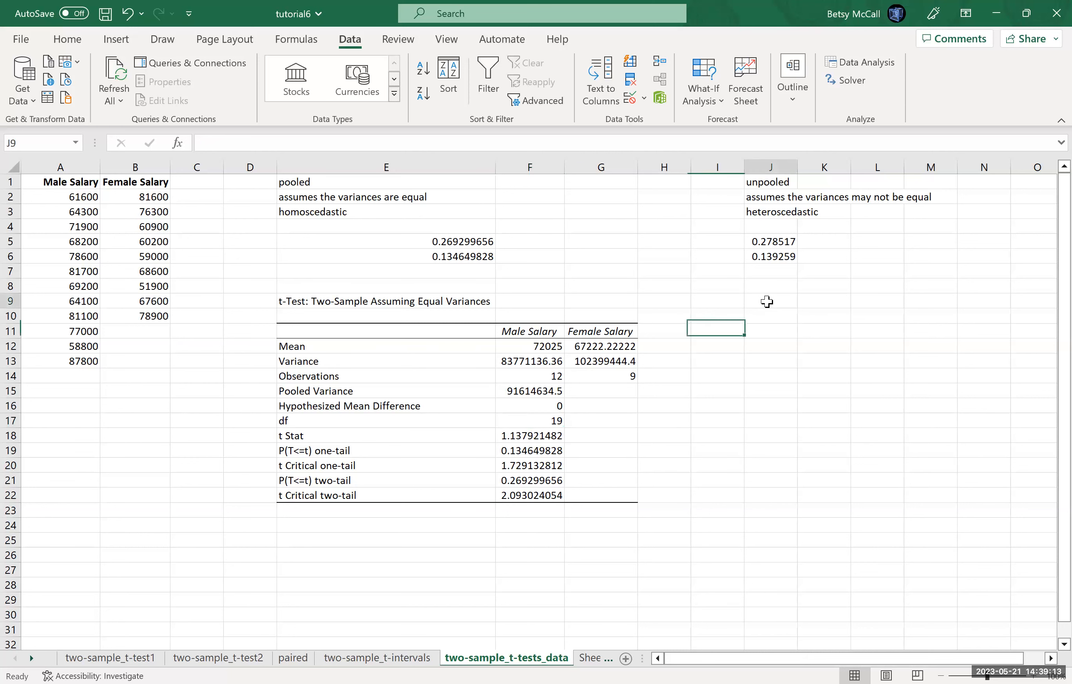
pyautogui.click(854, 57)
pyautogui.click(811, 458)
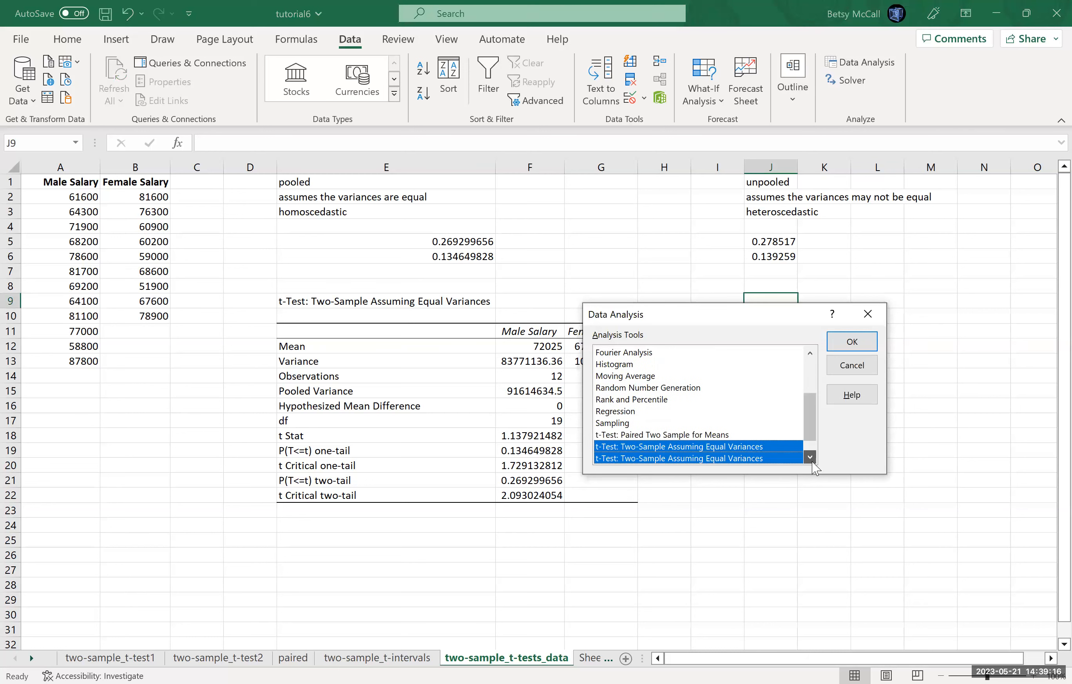
pyautogui.click(754, 446)
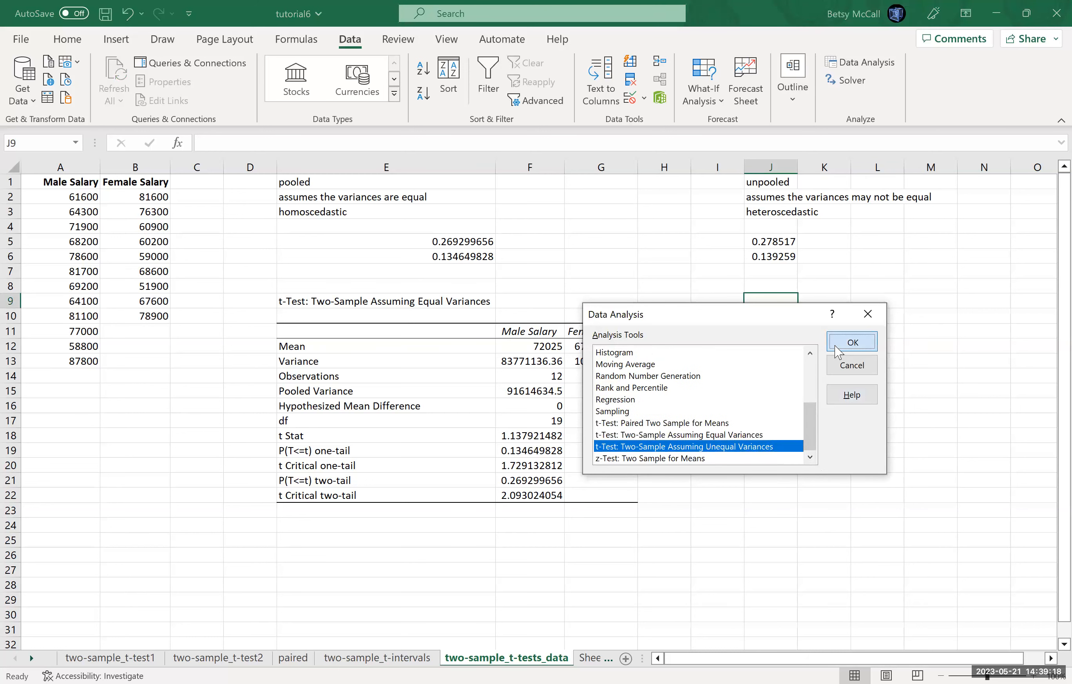
pyautogui.click(798, 317)
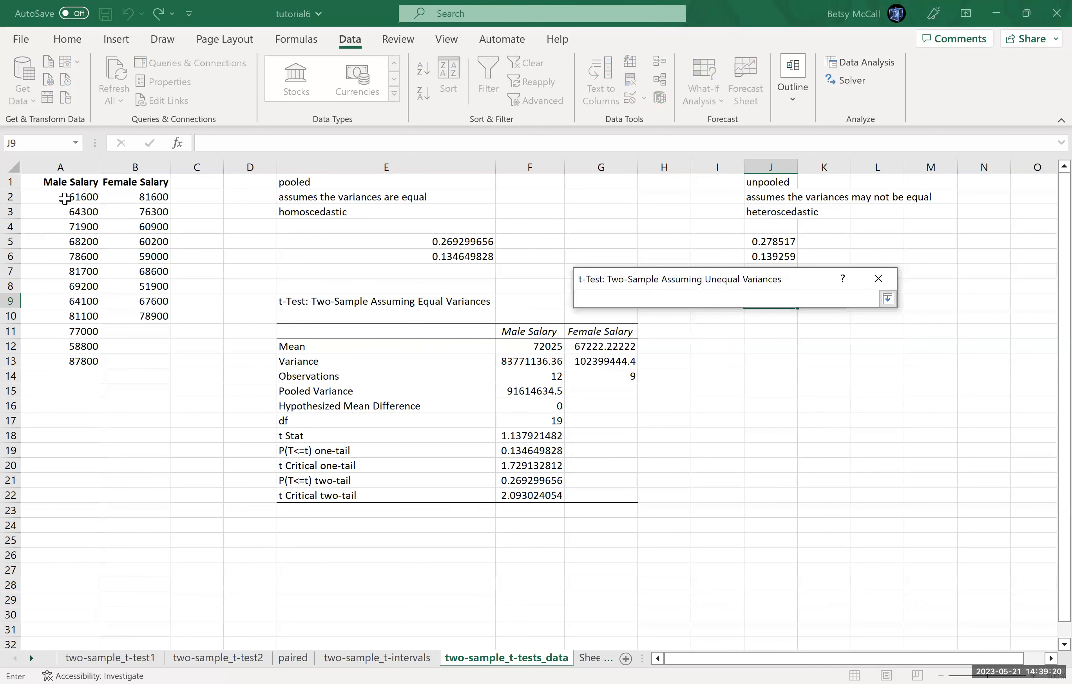
pyautogui.moveTo(64, 182); pyautogui.dragTo(63, 360)
pyautogui.click(888, 299)
pyautogui.moveTo(135, 182); pyautogui.dragTo(139, 316)
pyautogui.click(887, 299)
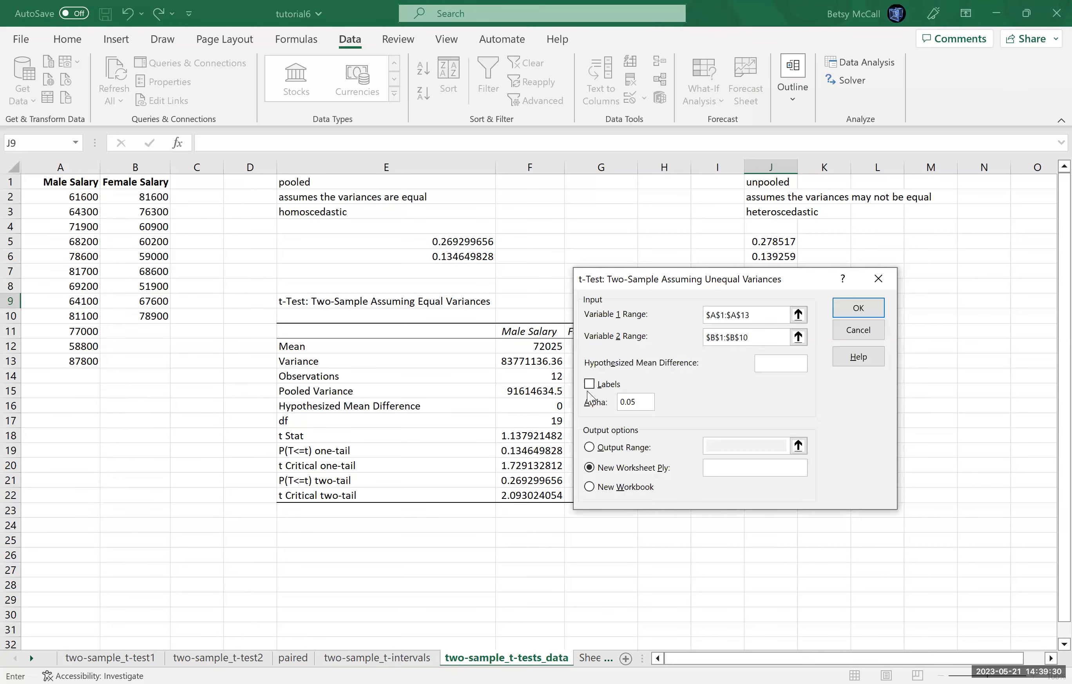
# Step: Enable Labels, set the hypothesized mean difference to 0, and run the unequal-variances test with its output range starting at J9
pyautogui.click(589, 384)
pyautogui.click(773, 366)
pyautogui.write('0')
pyautogui.click(590, 448)
pyautogui.click(798, 445)
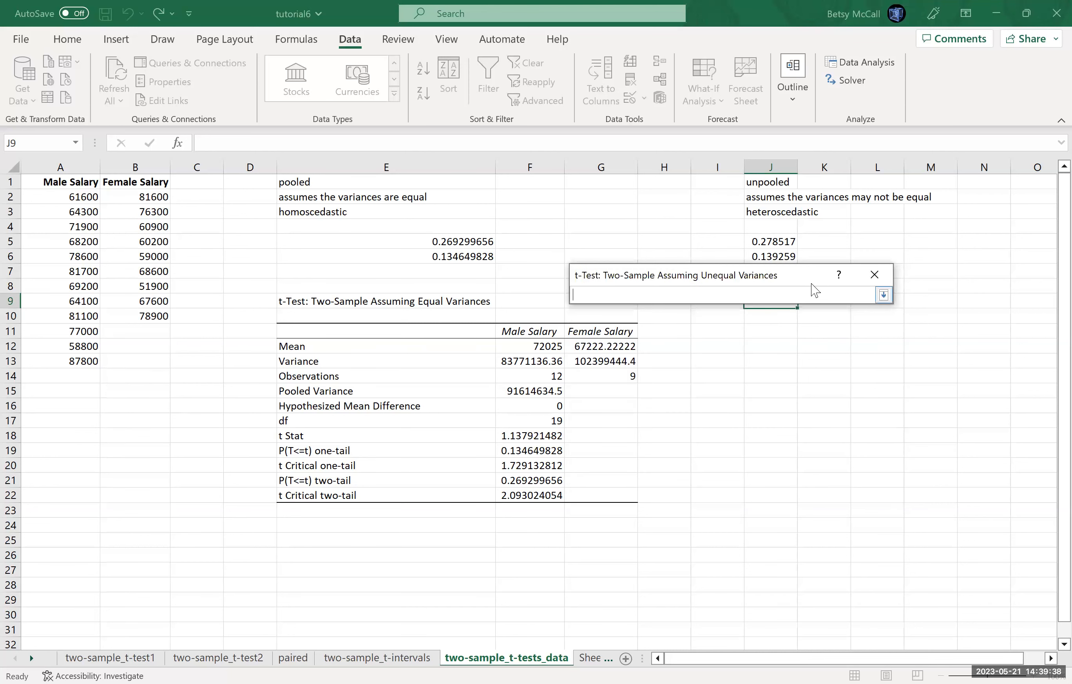
pyautogui.click(771, 306)
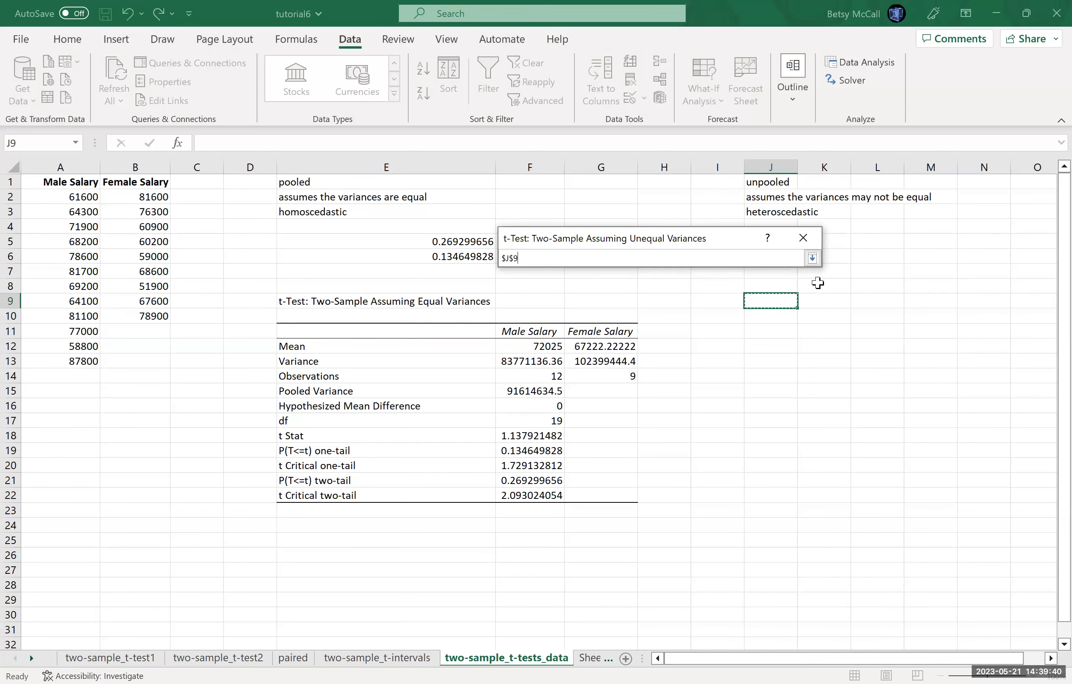
pyautogui.click(812, 258)
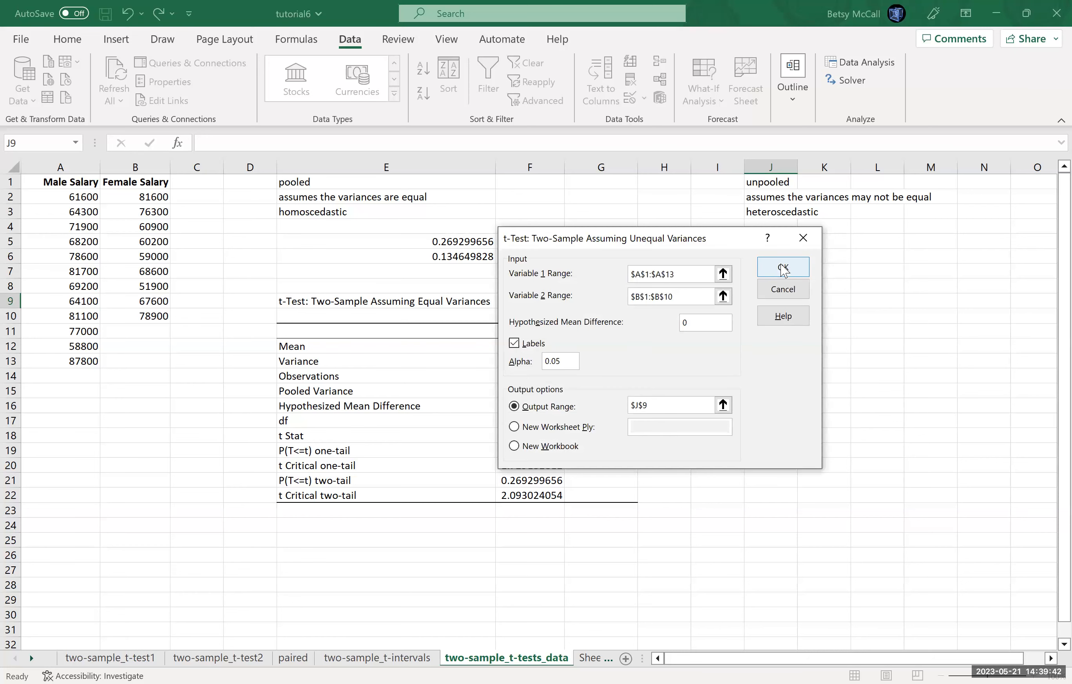
pyautogui.click(790, 270)
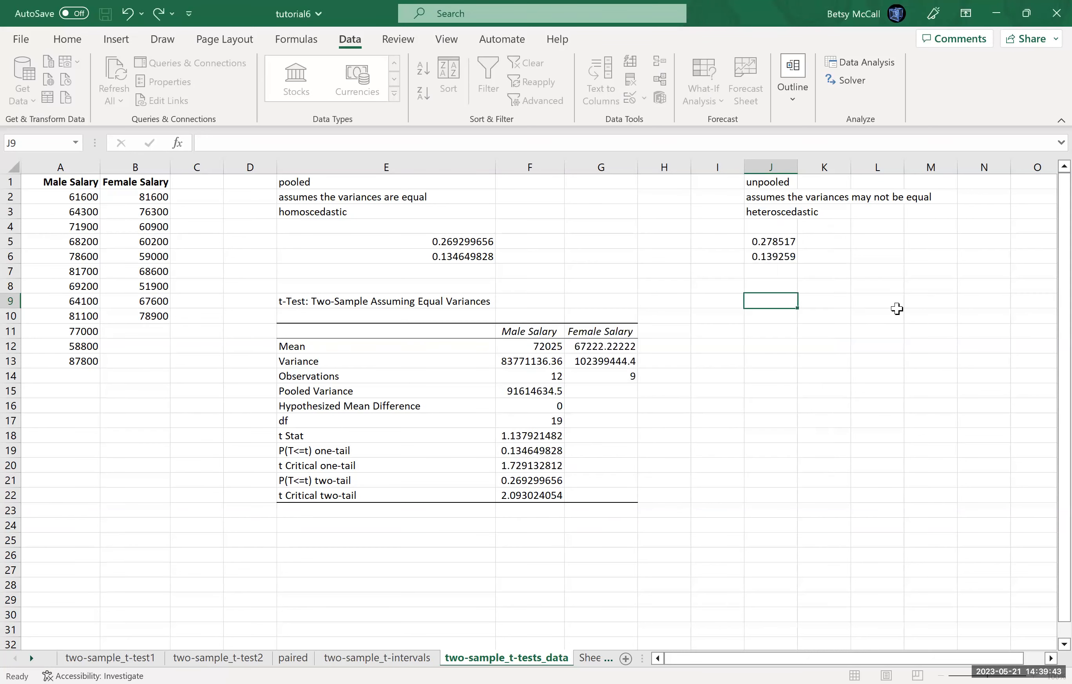
# Step: Autofit columns J, K and L to the unequal-variances output, and inspect its degrees of freedom and two-tailed p-value
pyautogui.doubleClick(798, 165)
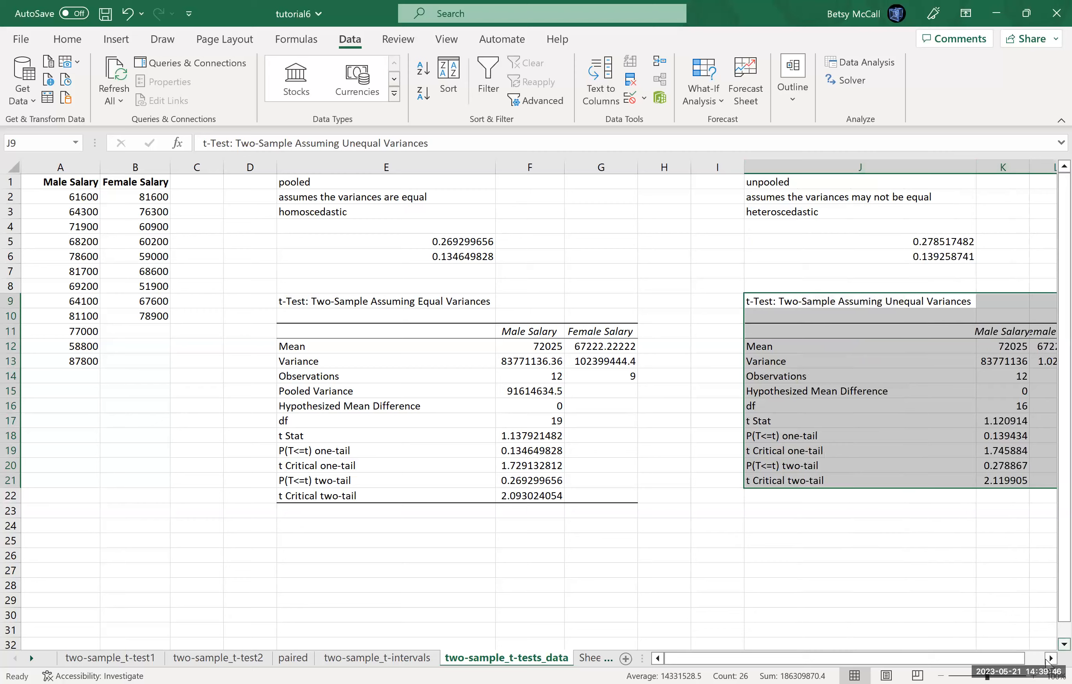
pyautogui.click(1050, 659)
pyautogui.click(1050, 658)
pyautogui.click(1050, 658)
pyautogui.click(1050, 659)
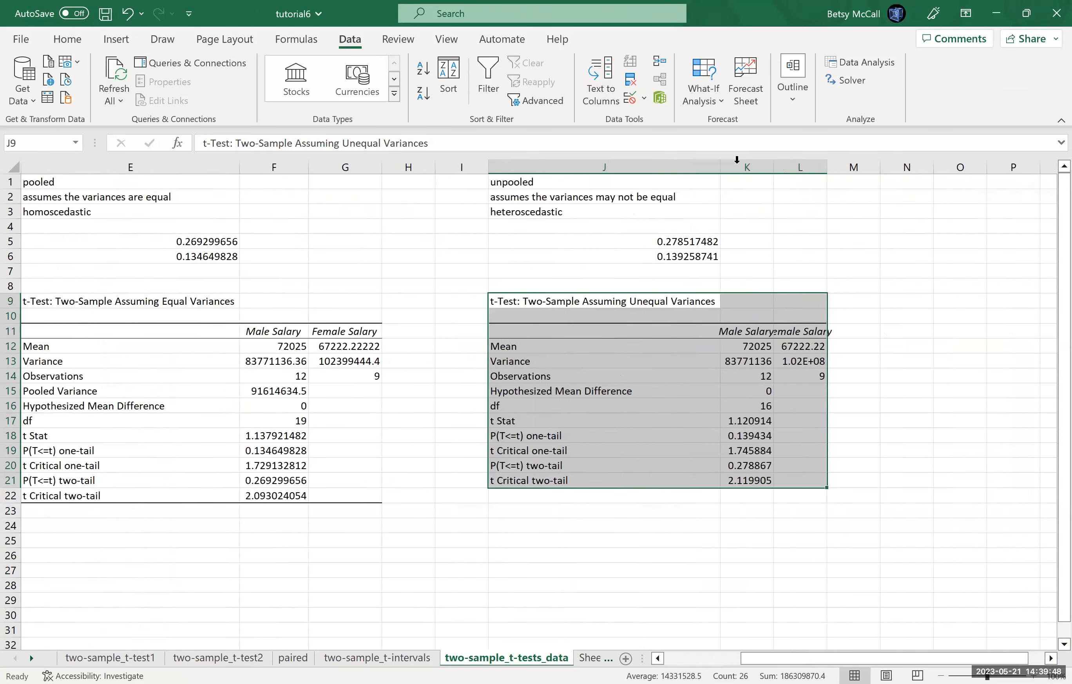
pyautogui.doubleClick(772, 168)
pyautogui.doubleClick(845, 165)
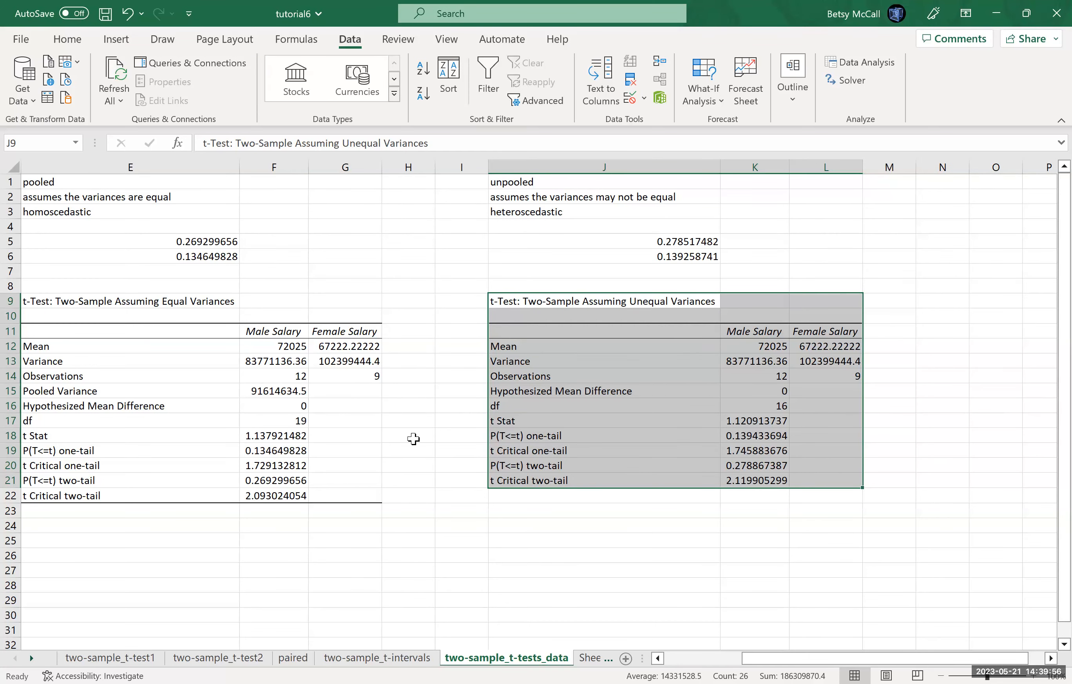
pyautogui.click(781, 409)
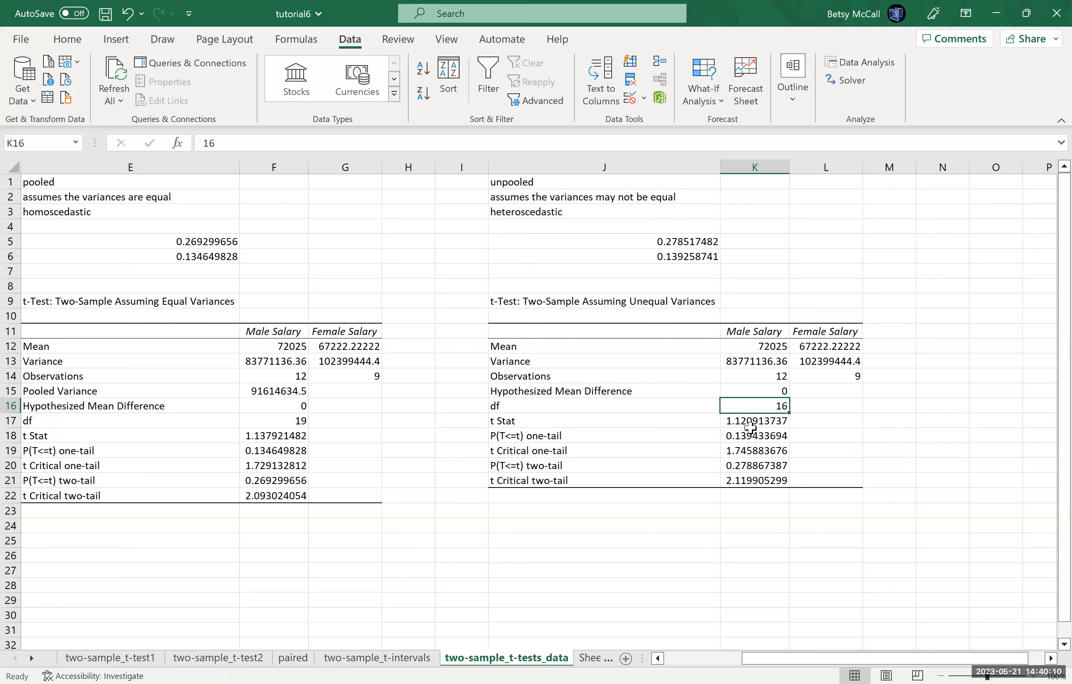
pyautogui.click(746, 465)
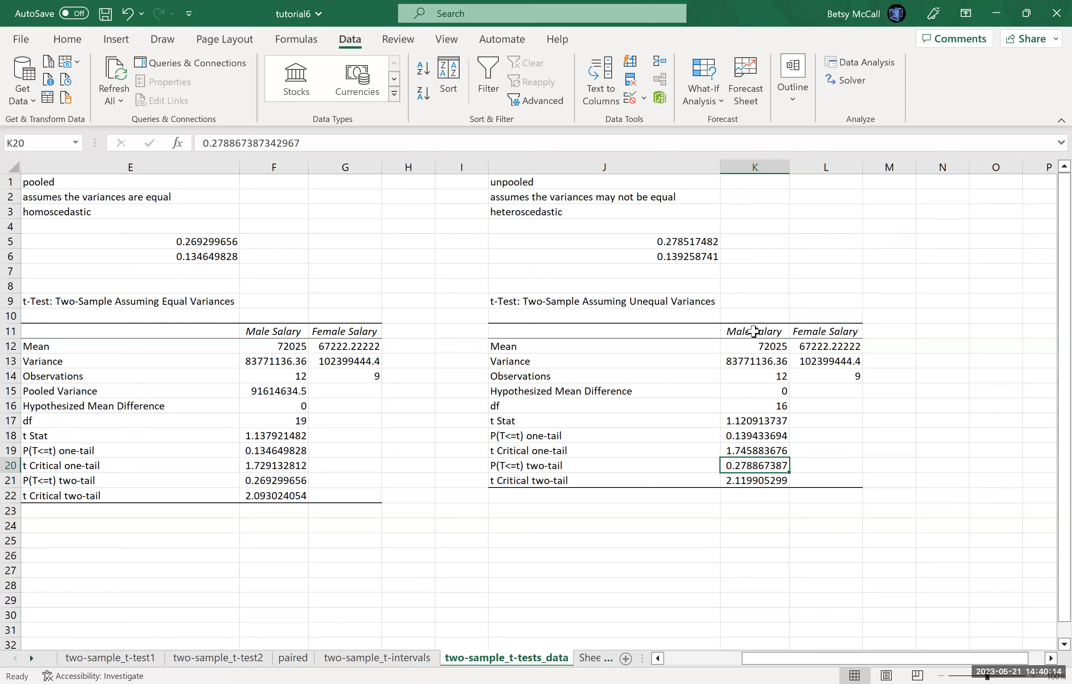